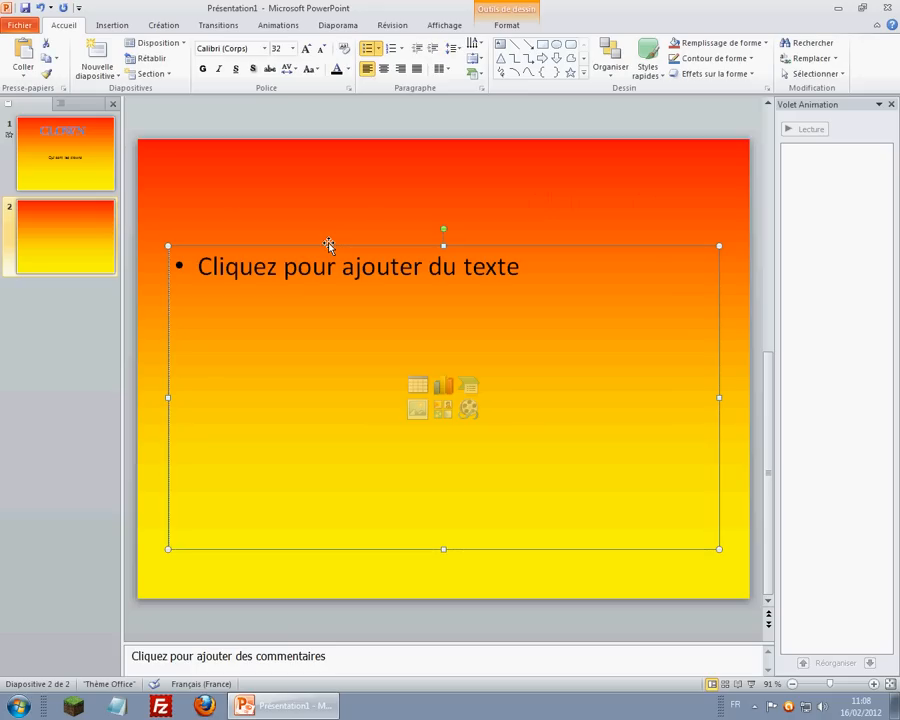
Delete the empty content placeholder from slide 2
key(Delete)
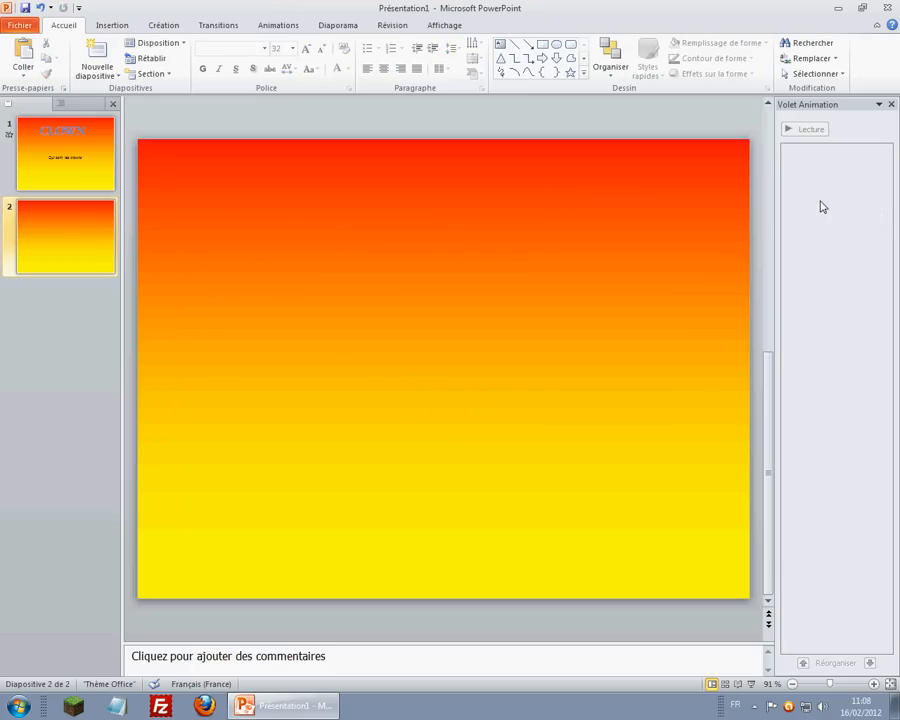
scroll(723, 208, up, 1)
scroll(422, 213, down, 1)
scroll(743, 267, up, 1)
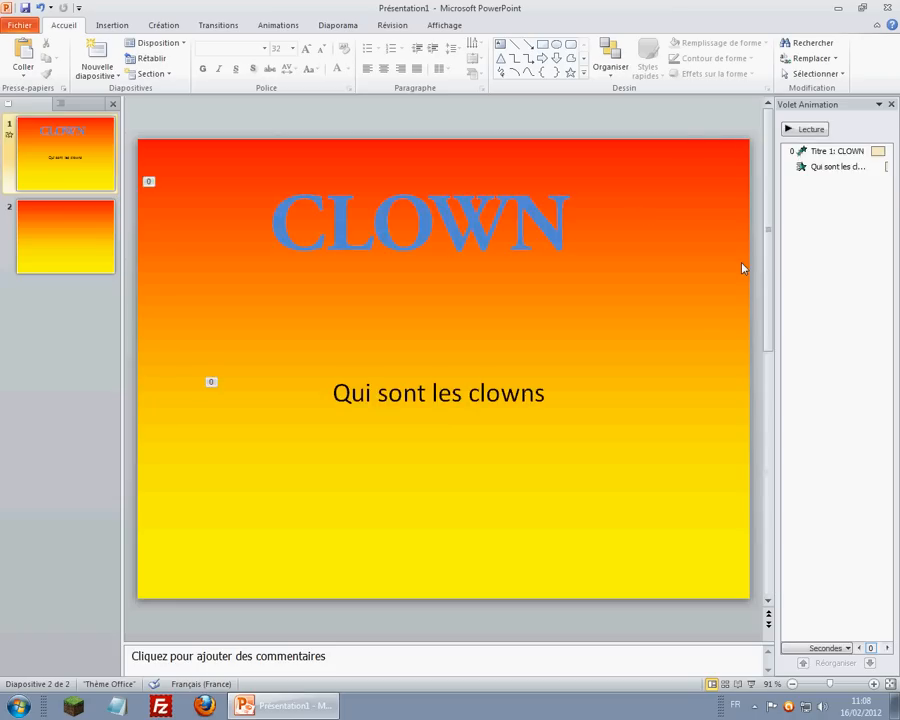
scroll(743, 267, down, 1)
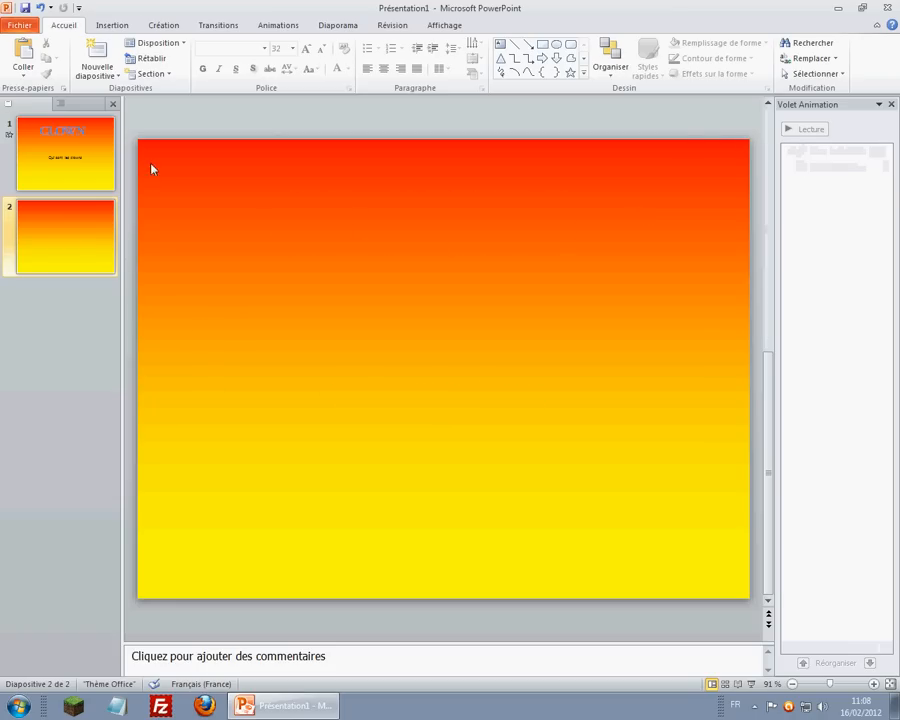
Insert the clown picture from the Bureau folder onto slide 2
click(105, 30)
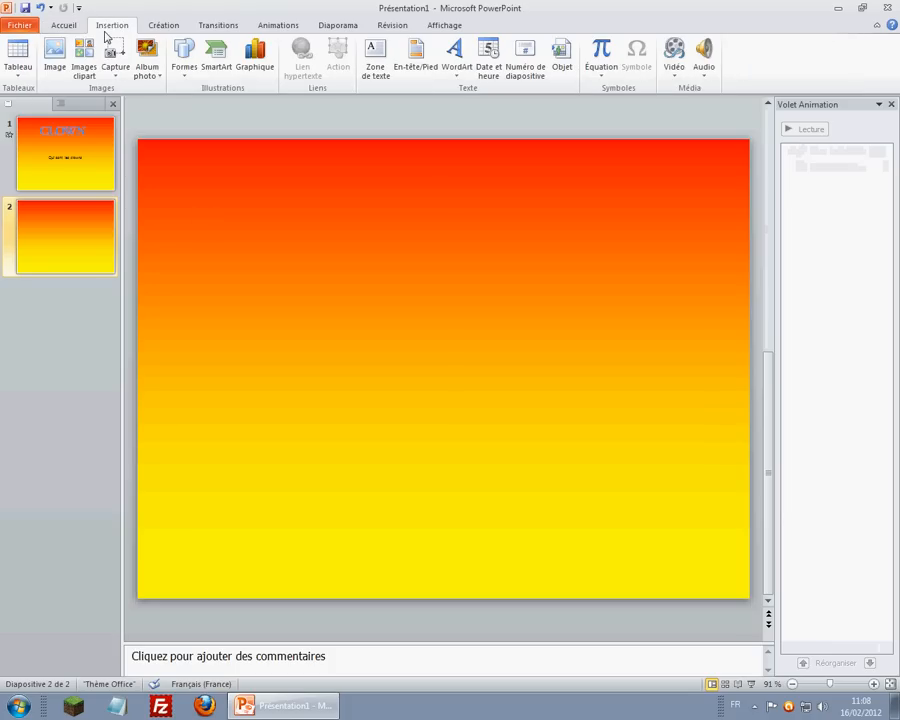
click(54, 52)
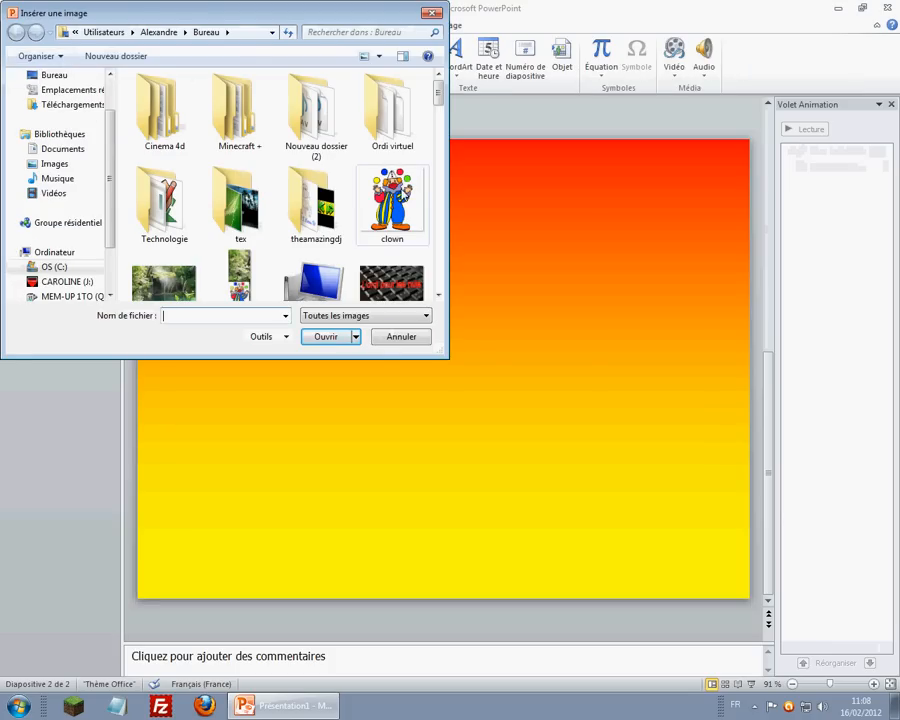
double_click(398, 198)
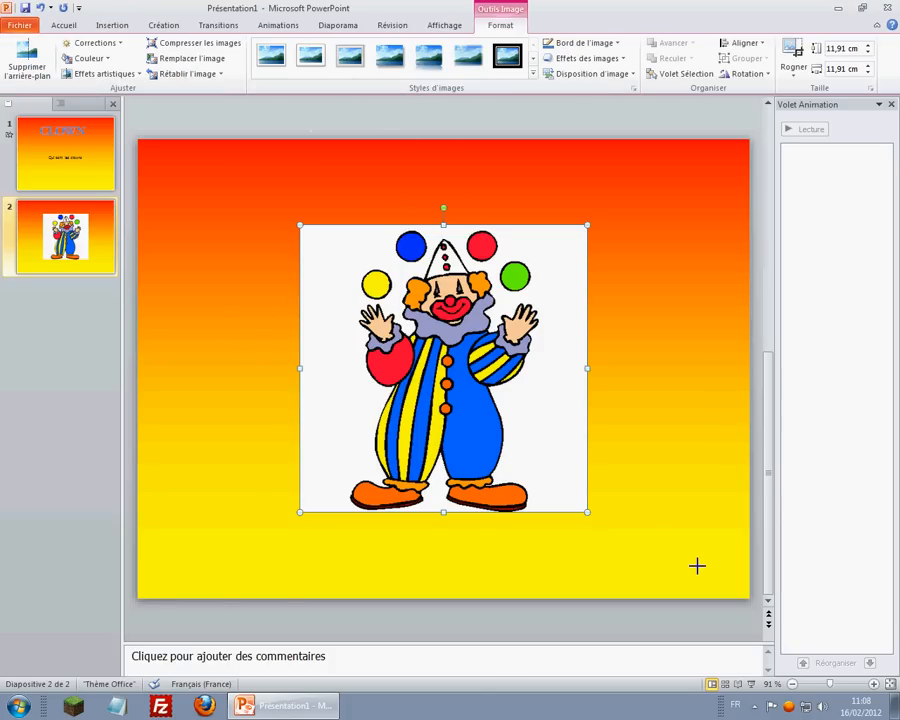
Enlarge the clown picture on slide 2 to about 15.2 cm by 15.2 cm
drag(633, 521, 633, 523)
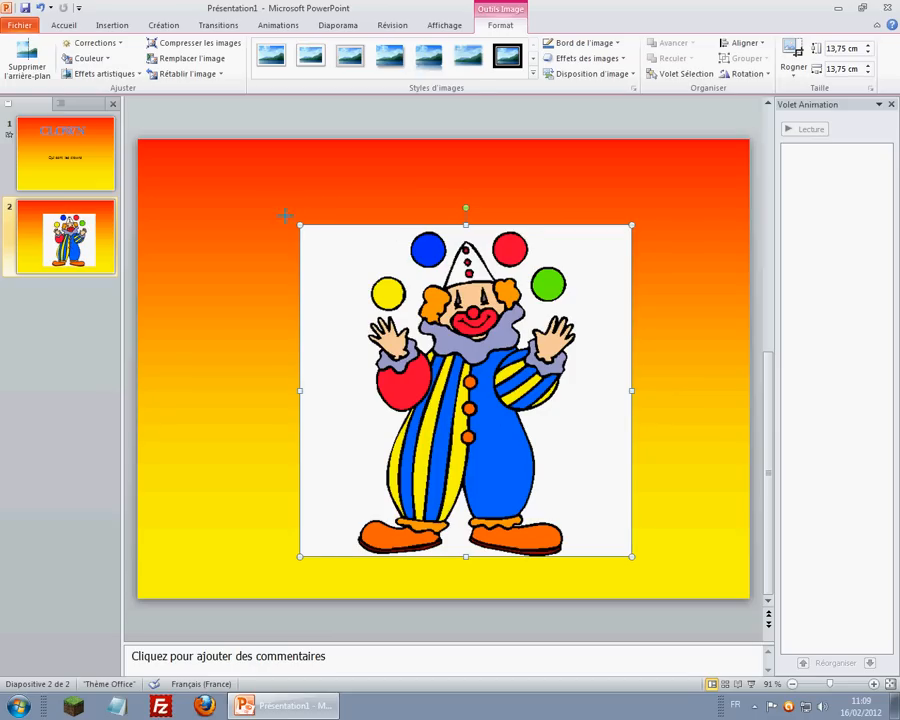
drag(285, 215, 265, 190)
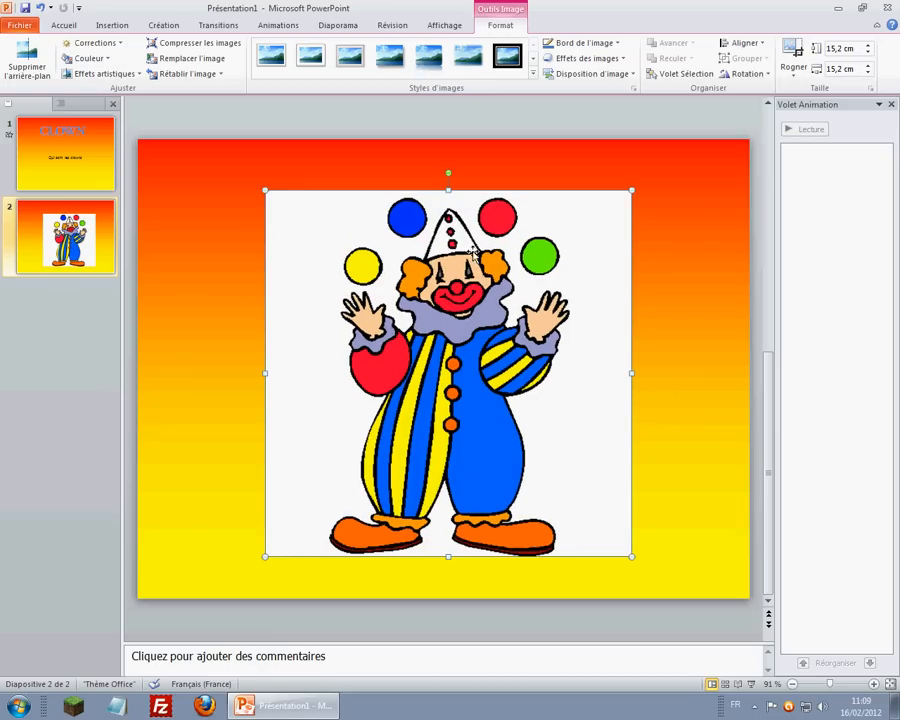
click(676, 149)
right_click(372, 264)
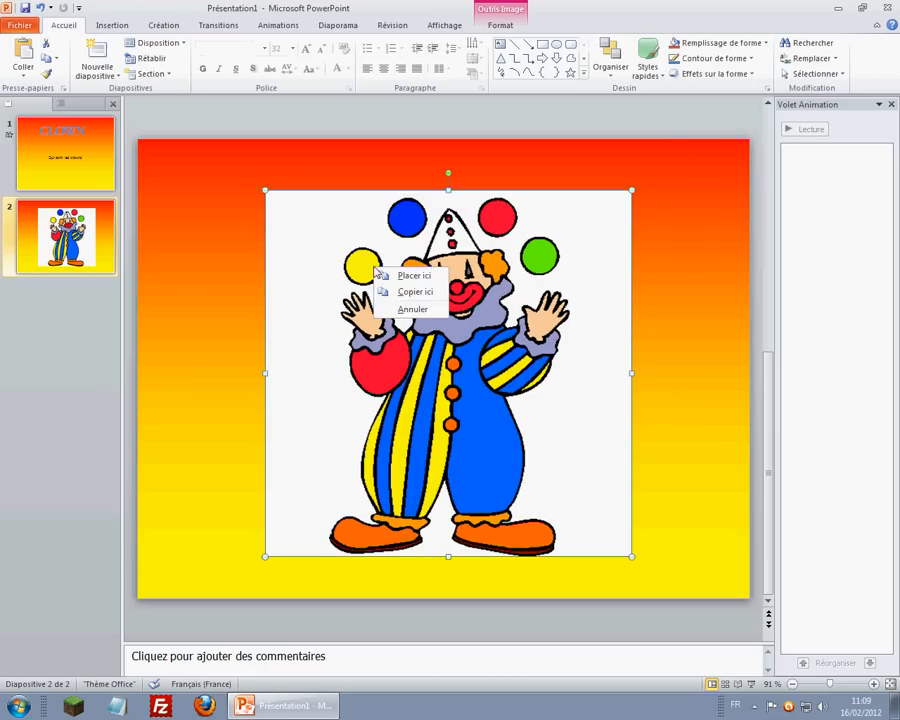
click(384, 232)
Apply the Rotation entrance animation to the clown picture and set it to start with the previous animation
click(275, 25)
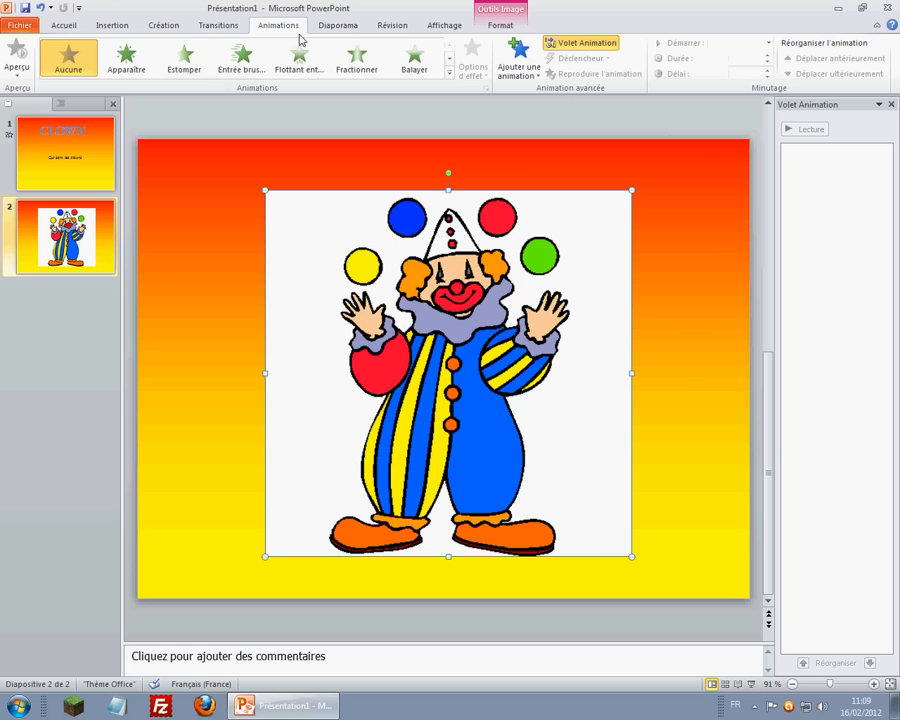
click(449, 58)
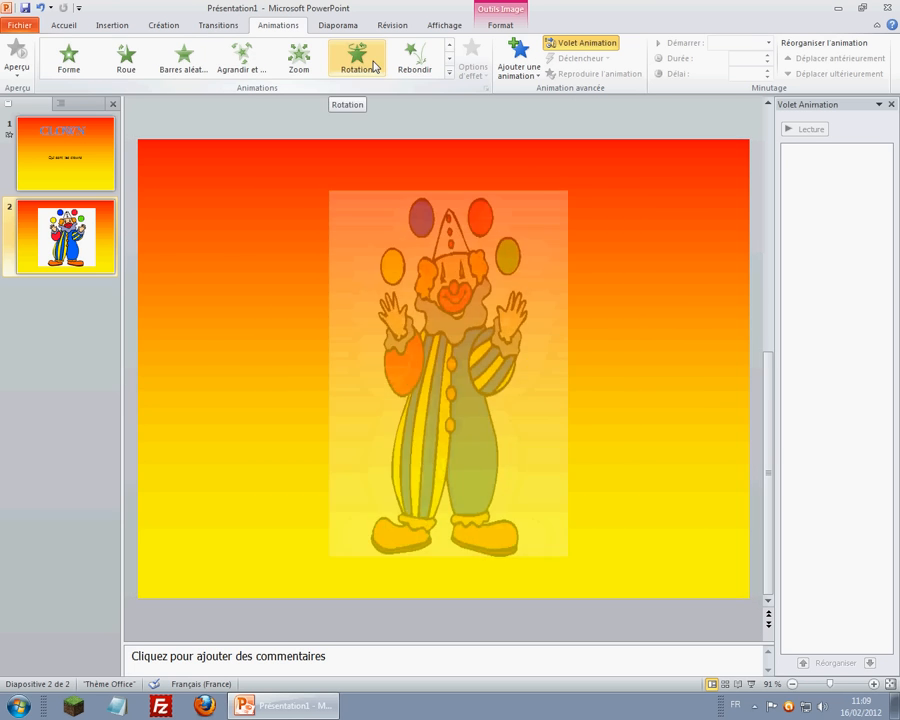
click(372, 66)
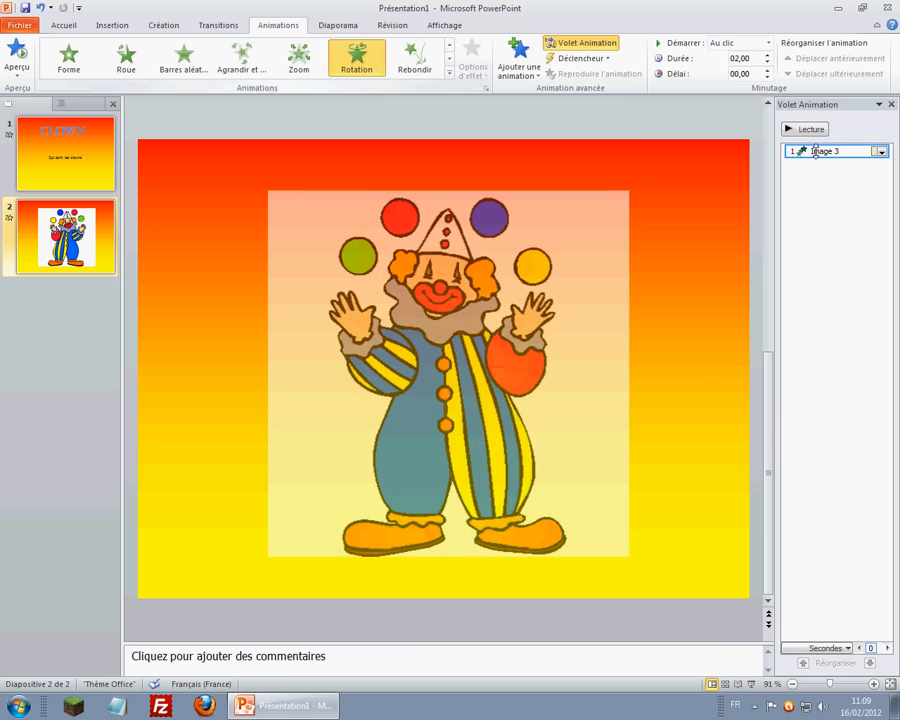
click(881, 151)
click(822, 192)
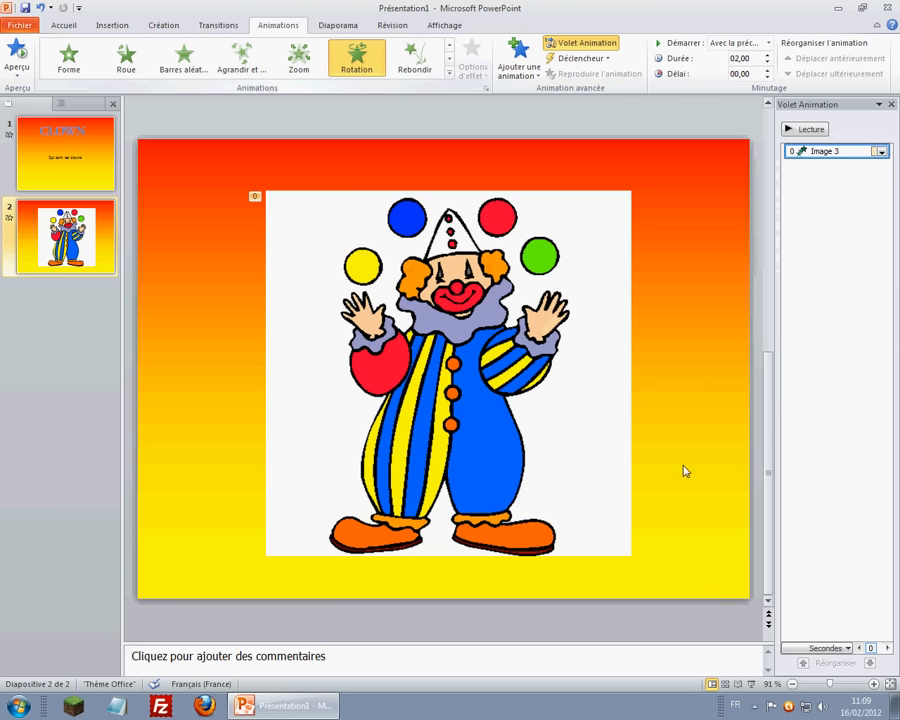
Play the slide show from slide 1 through the clown slide, and return to editing
click(88, 170)
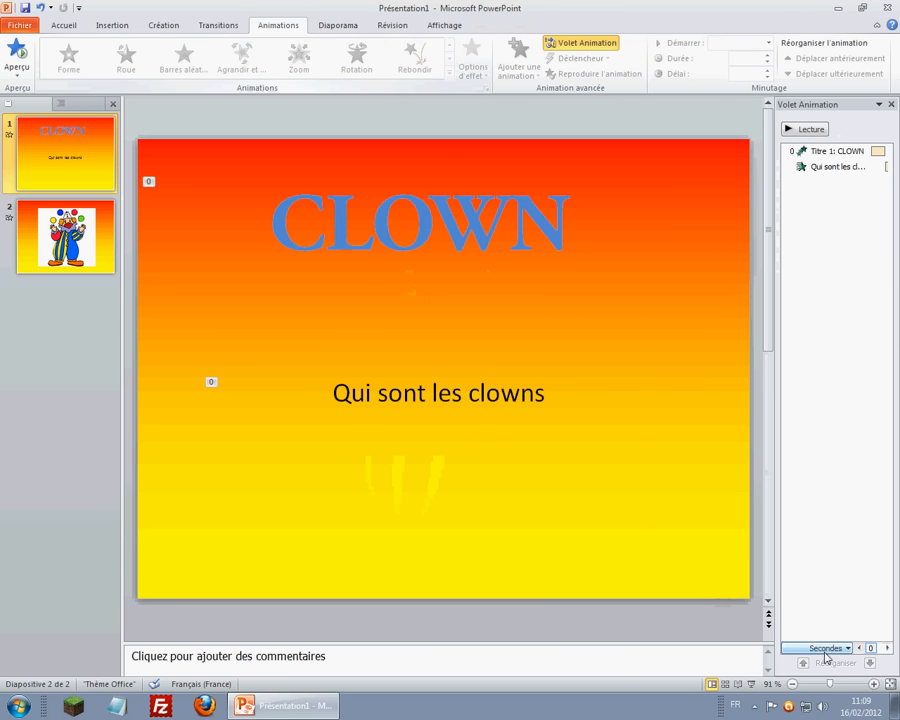
click(751, 684)
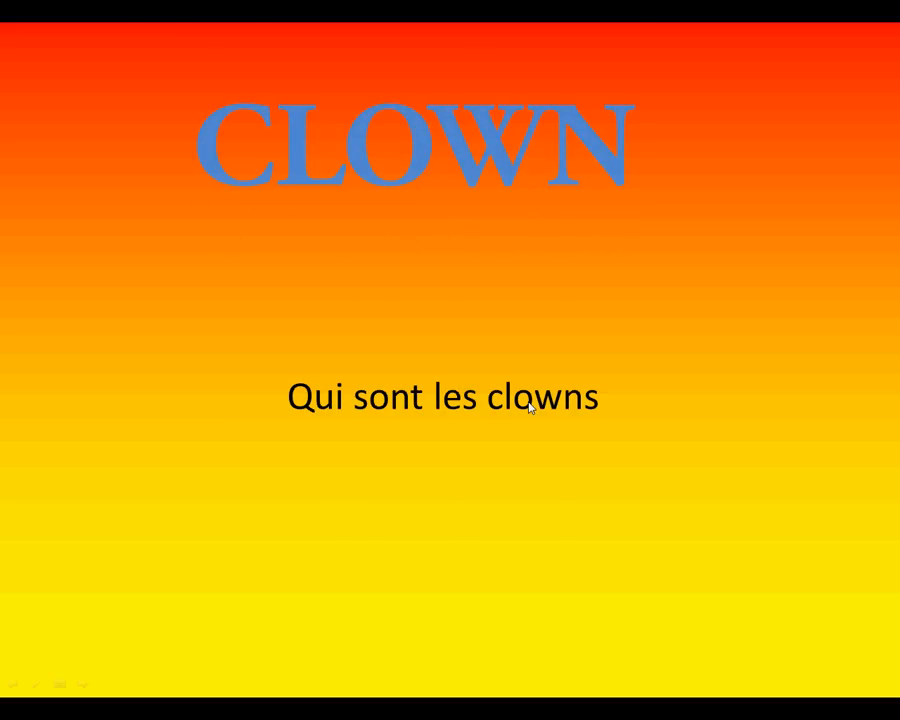
click(788, 294)
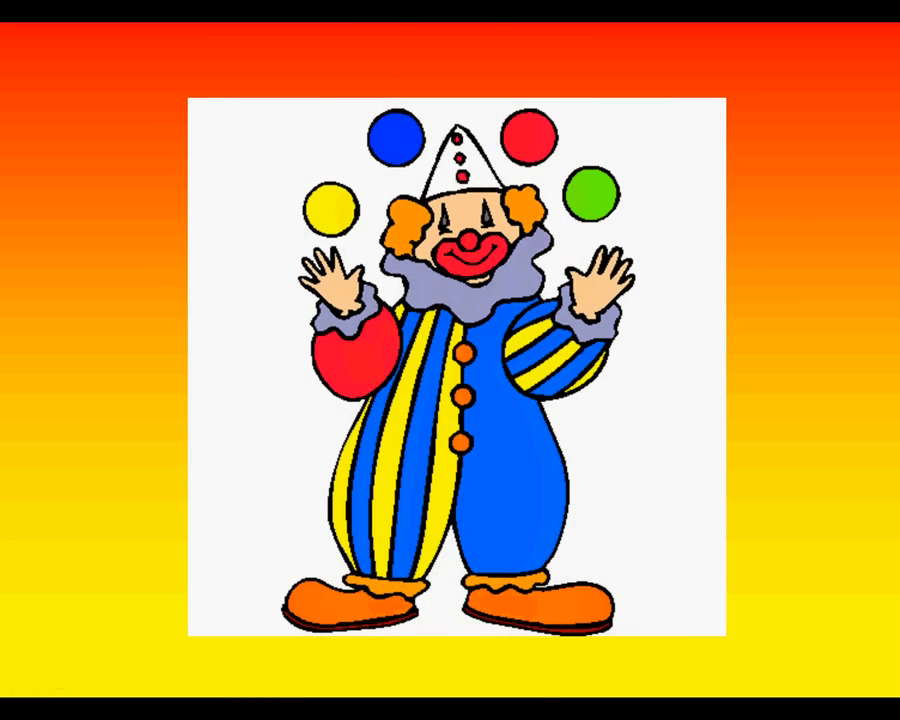
click(788, 296)
click(788, 297)
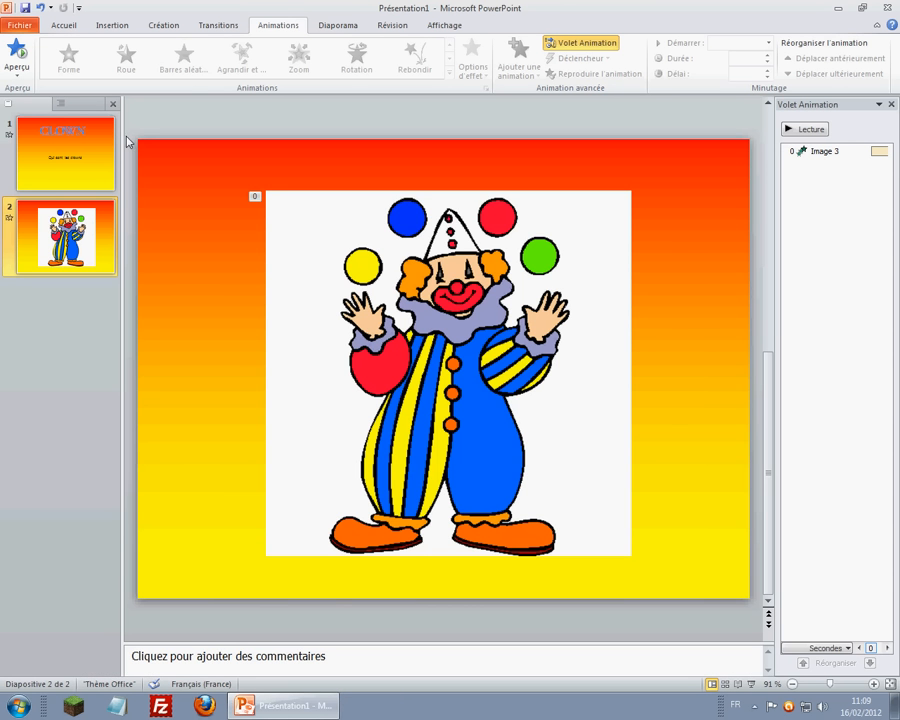
click(62, 25)
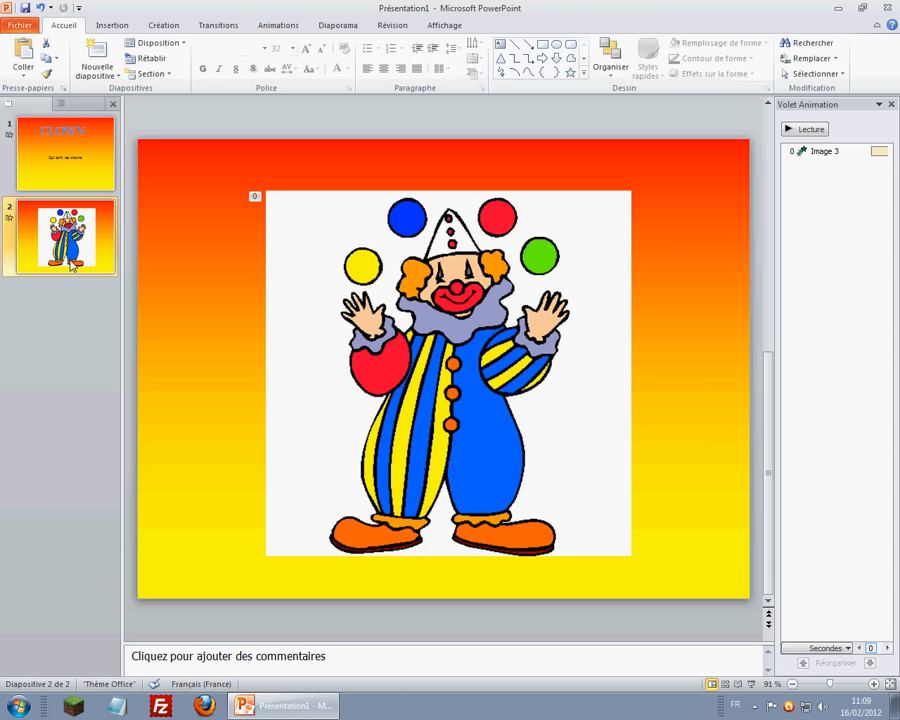
click(74, 180)
click(74, 214)
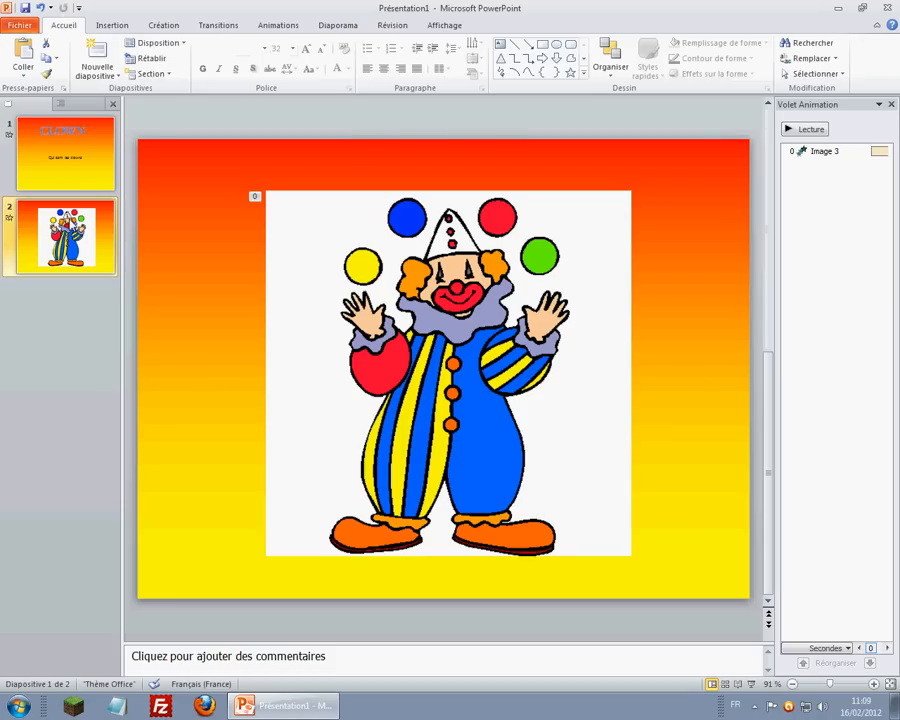
click(98, 375)
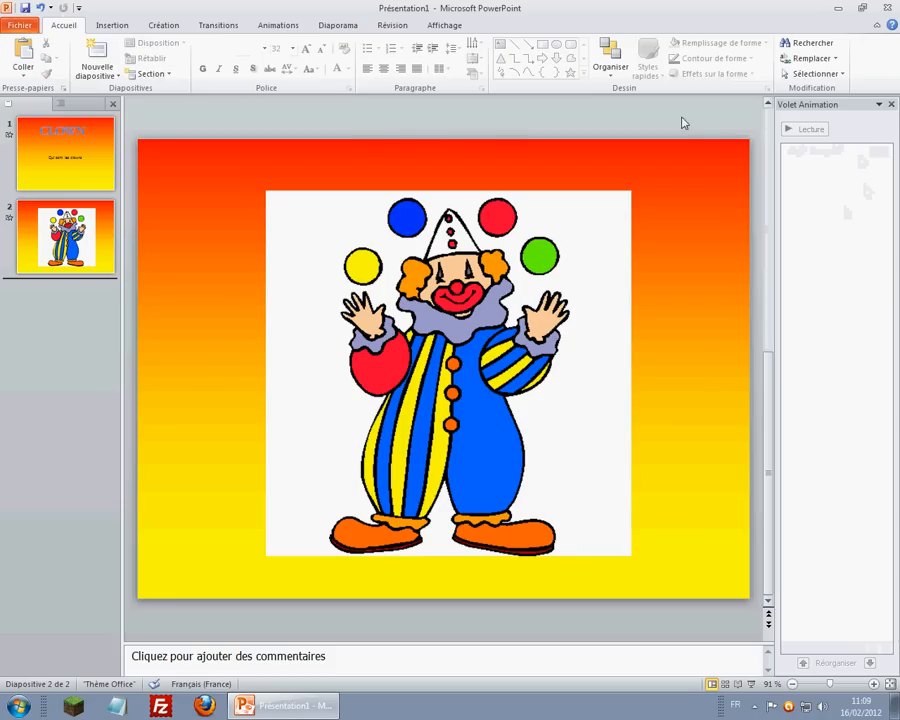
click(207, 26)
click(161, 28)
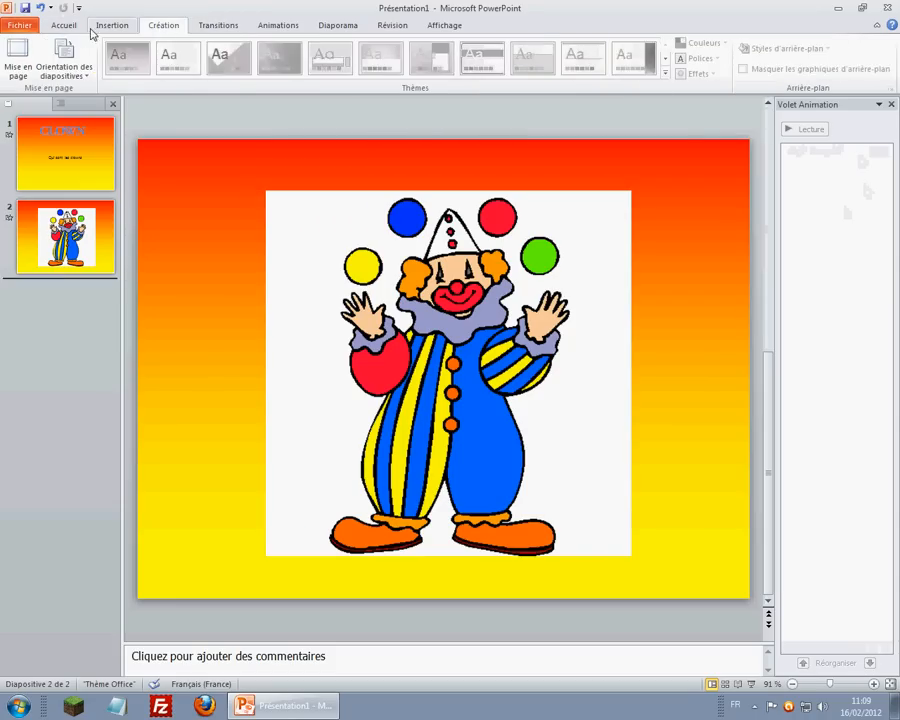
click(96, 27)
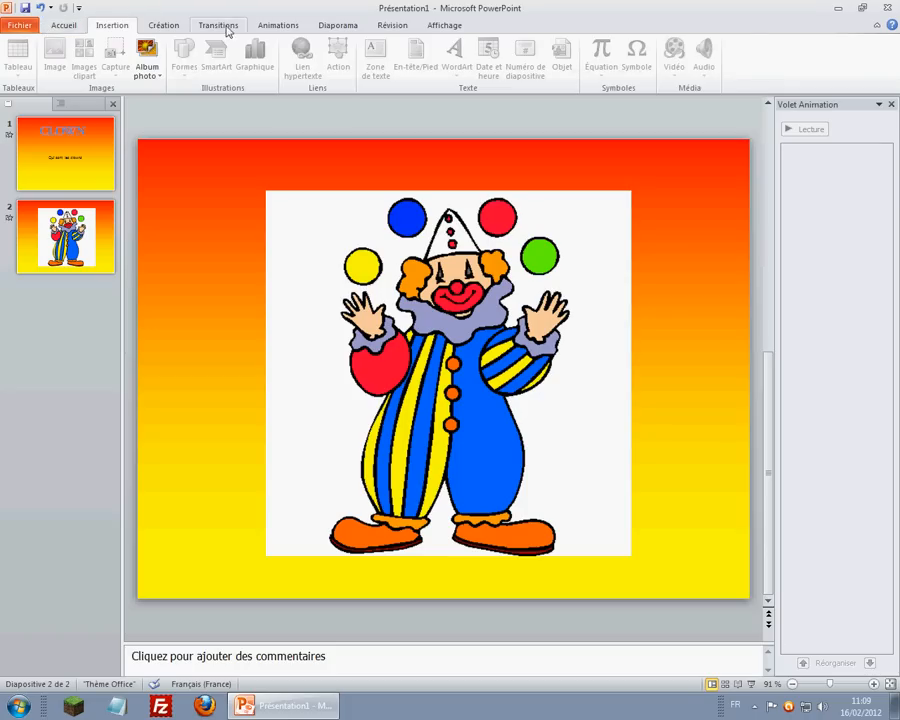
click(161, 28)
click(348, 26)
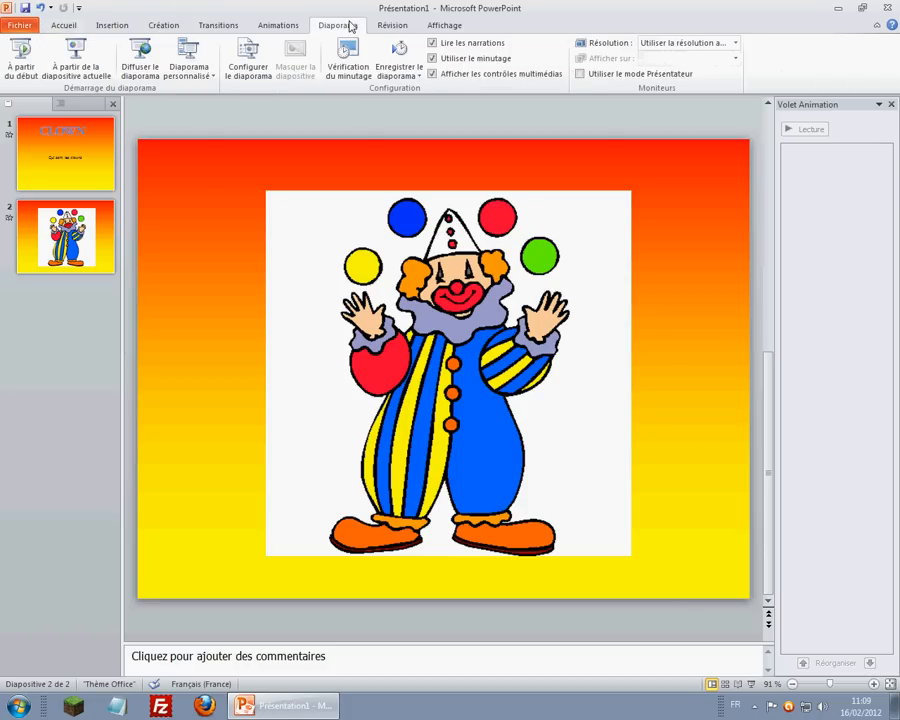
click(232, 26)
click(277, 28)
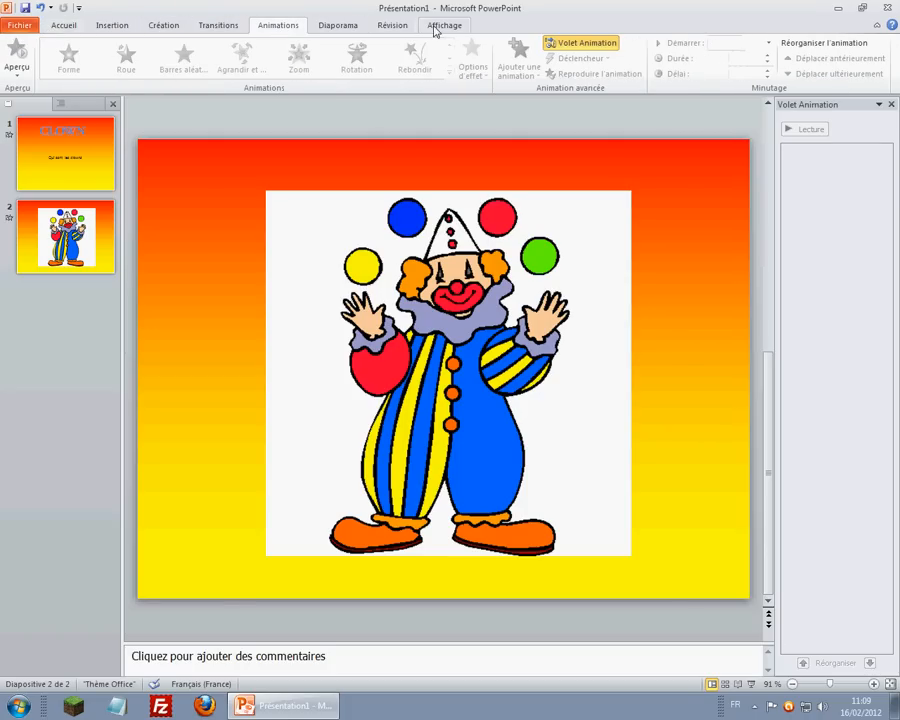
click(424, 28)
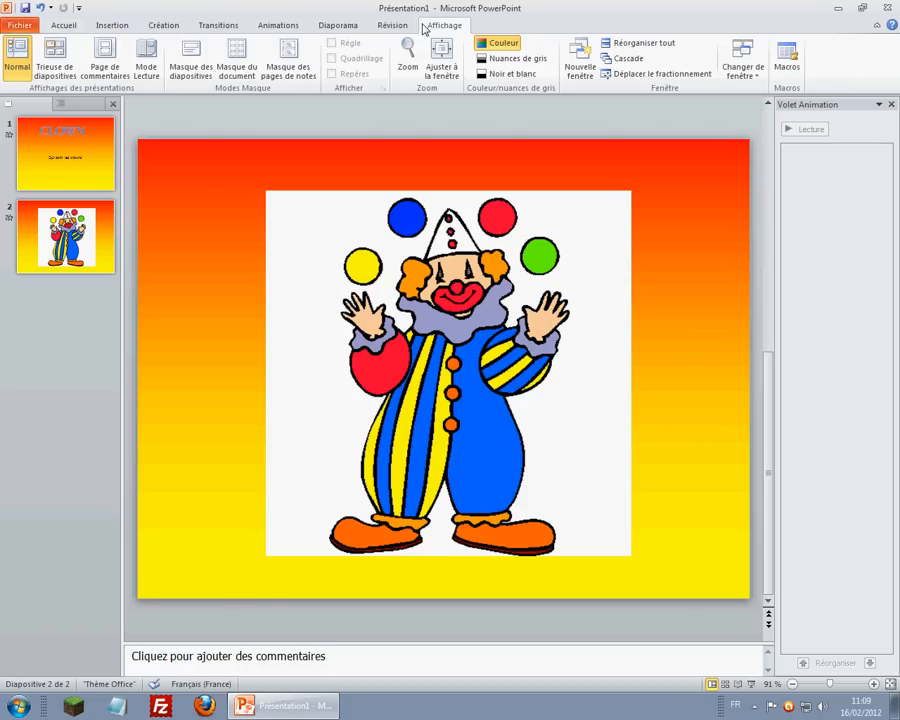
click(66, 27)
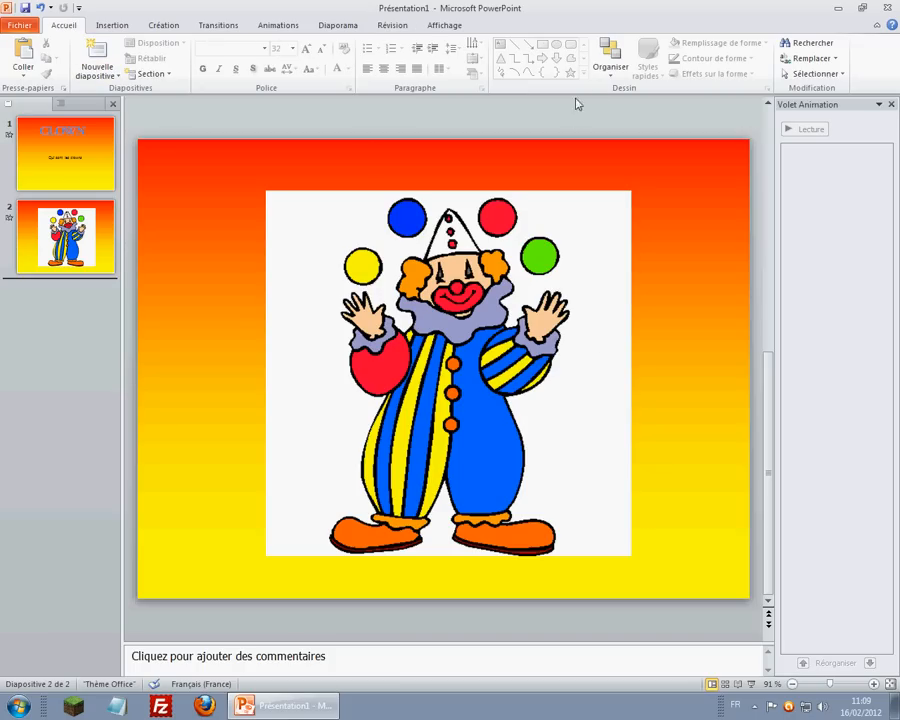
Draw a thin right-pointing block arrow on slide 2, in the empty area left of the clown picture
click(547, 276)
click(82, 260)
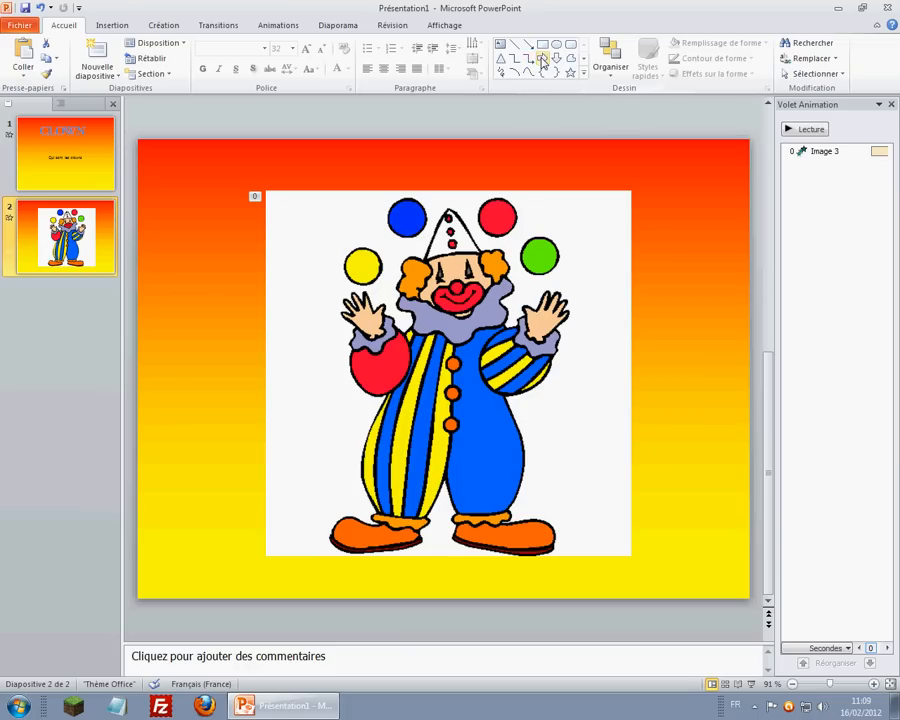
click(585, 58)
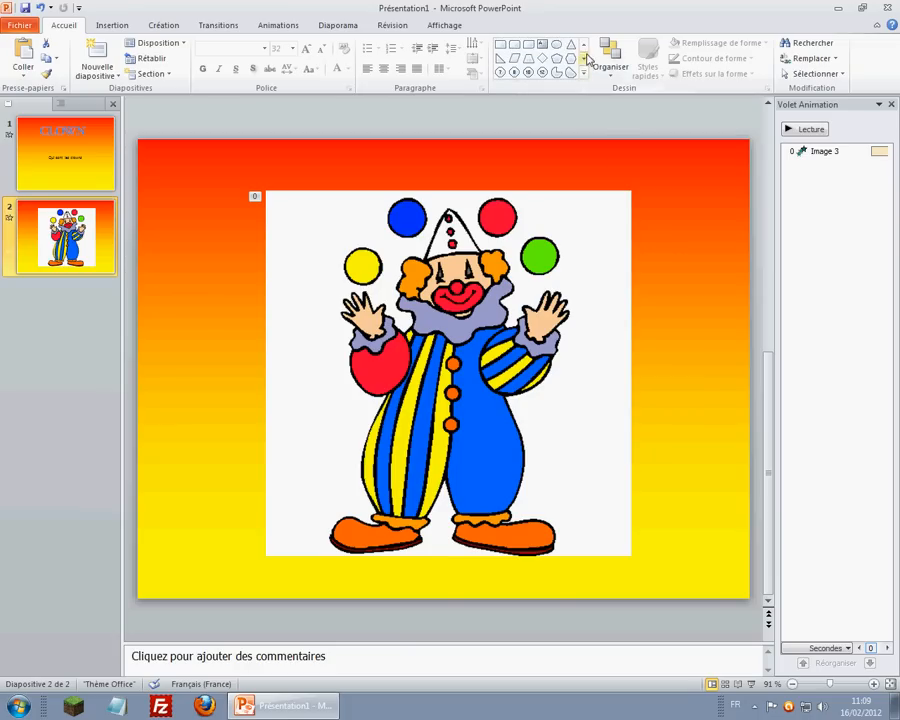
click(583, 45)
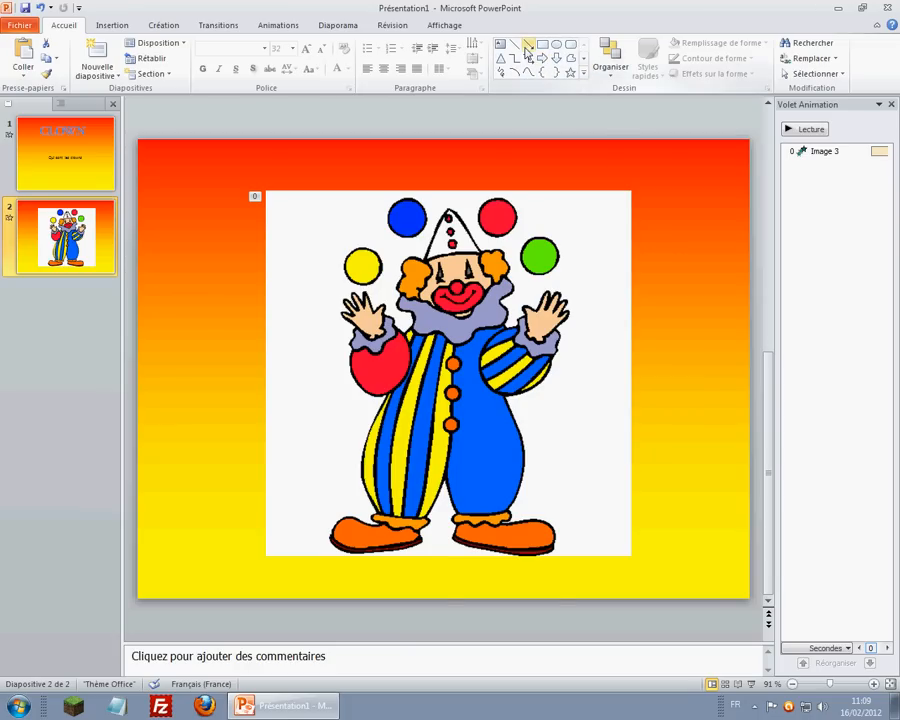
click(541, 58)
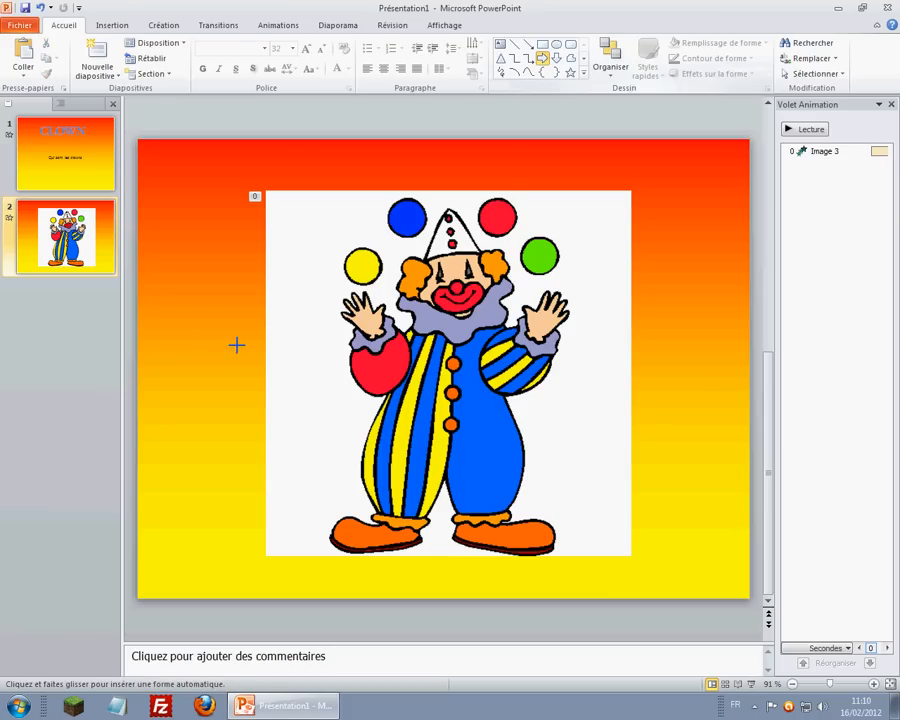
drag(148, 321, 242, 345)
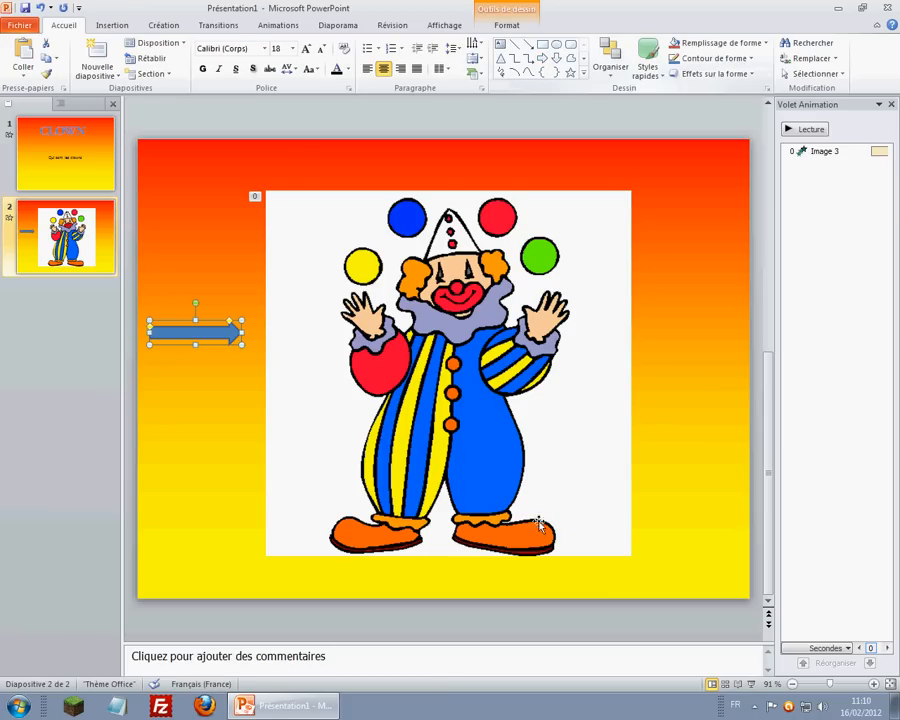
Move the clown picture close to the slide's right edge and place the arrow just left of it, pointing at the clown
click(288, 403)
drag(270, 368, 280, 368)
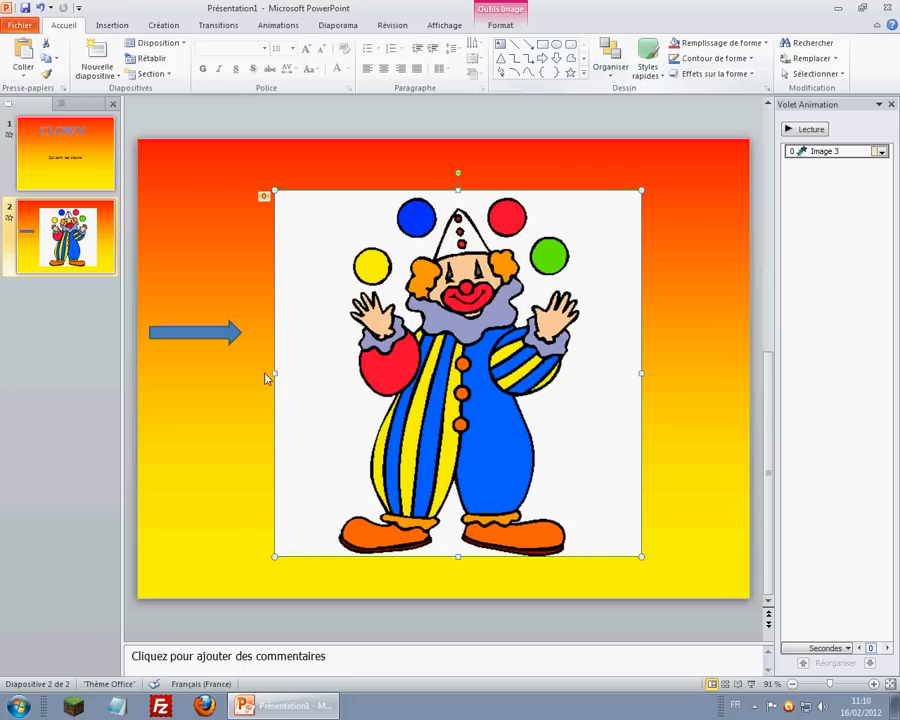
drag(398, 369, 495, 369)
click(212, 334)
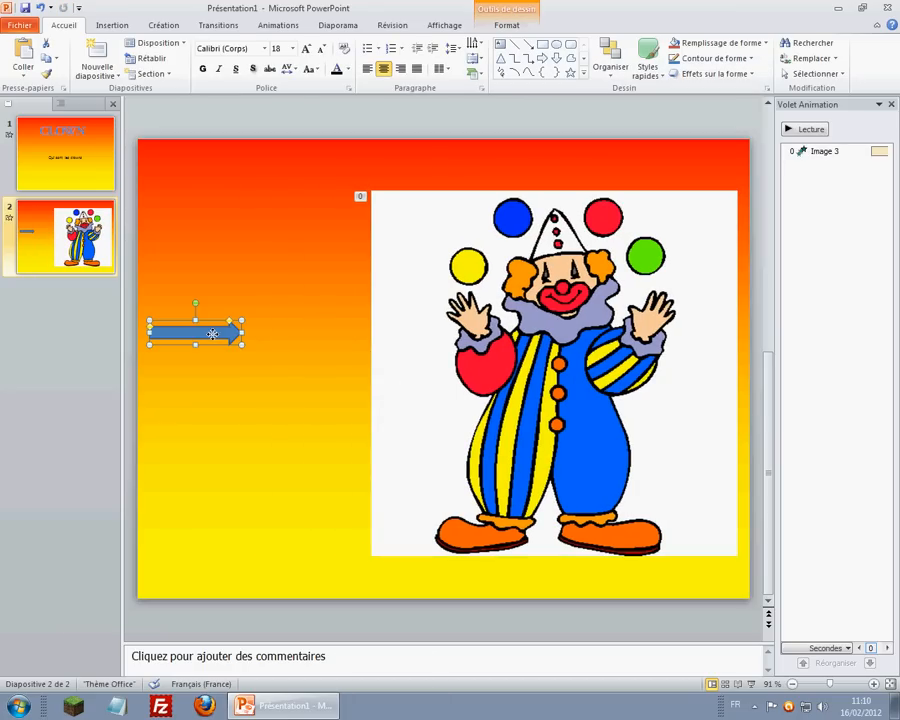
drag(193, 333, 314, 343)
click(210, 352)
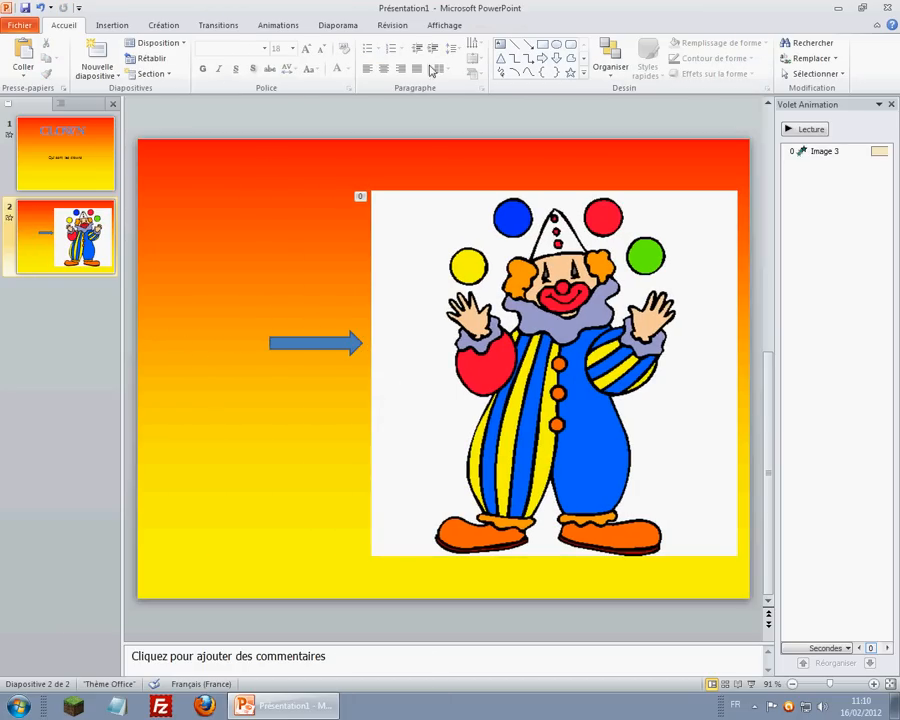
click(153, 28)
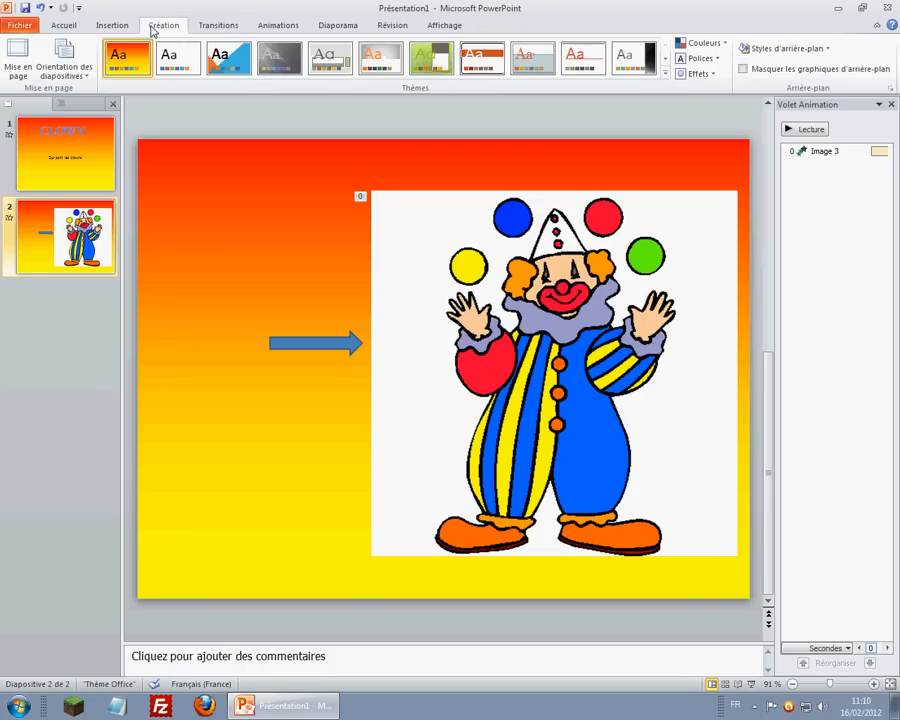
Insert a text box reading "Clown" on slide 2, in the empty area just left of the arrow
click(100, 26)
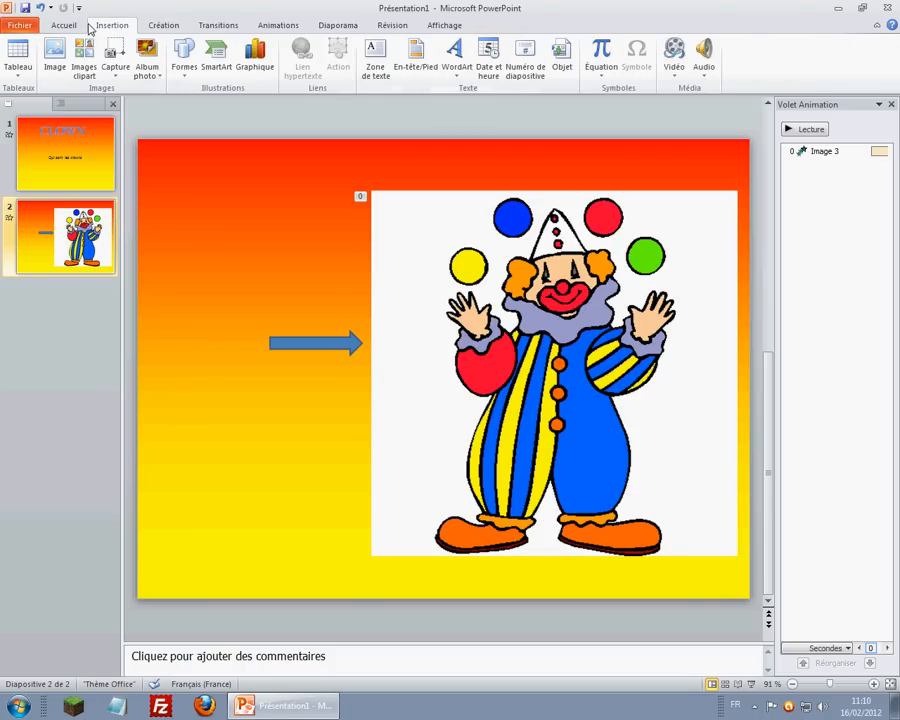
click(381, 70)
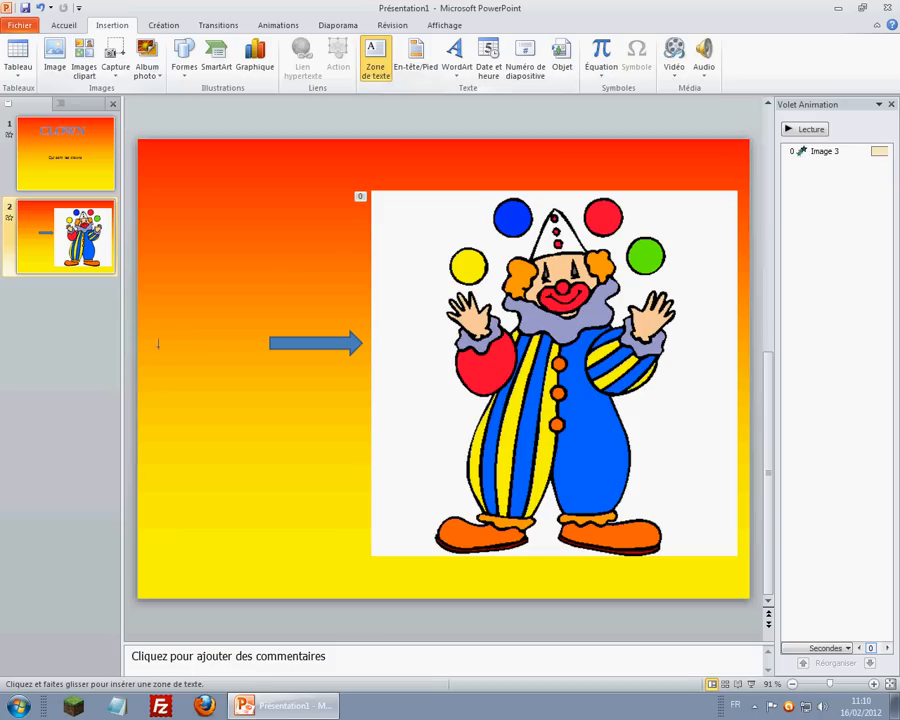
drag(150, 330, 150, 330)
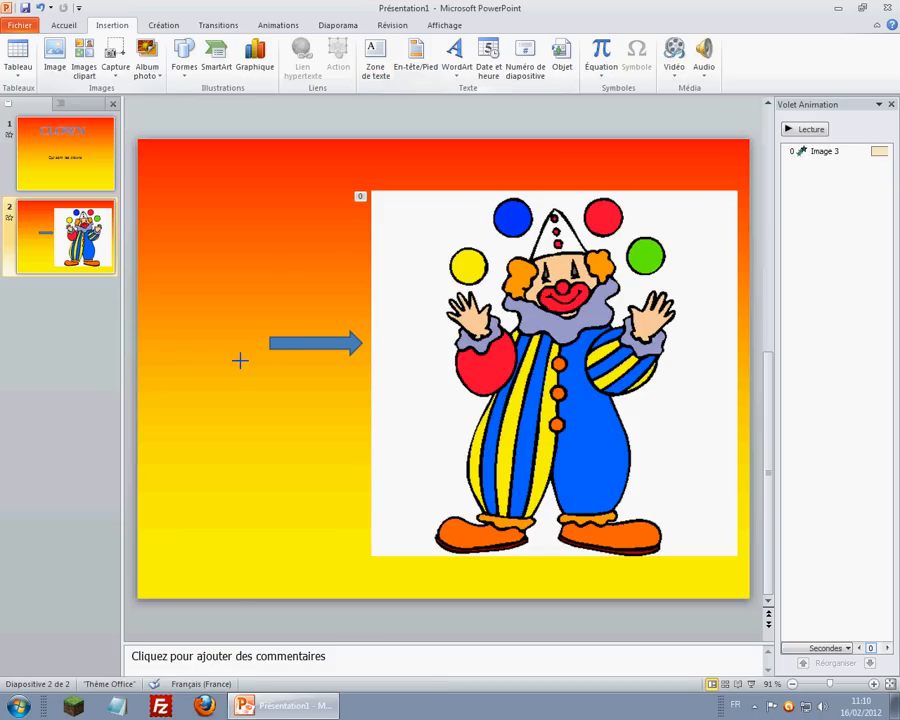
drag(240, 360, 241, 359)
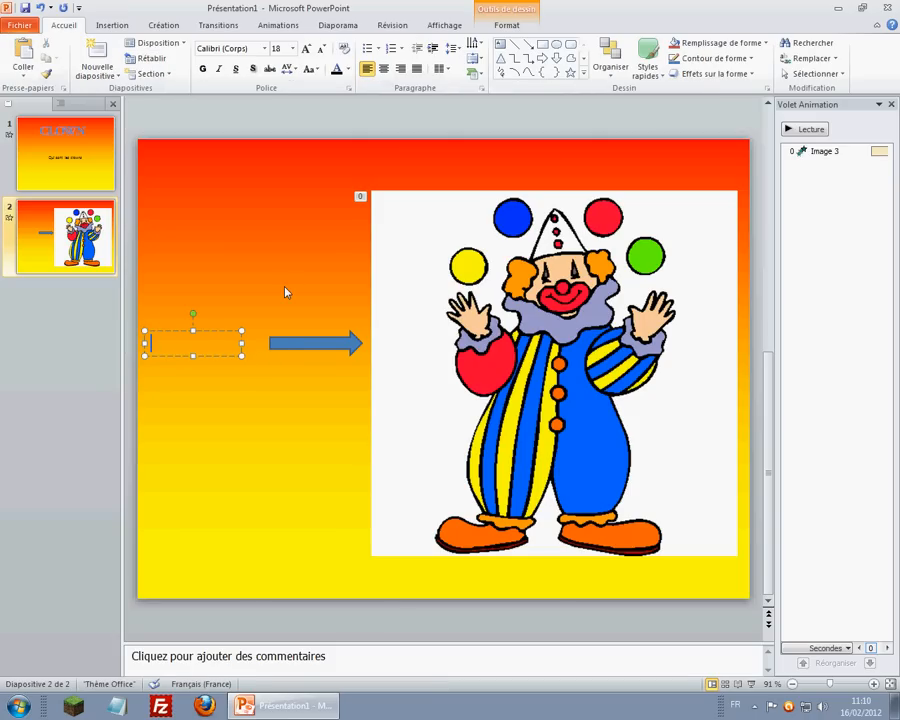
text(Clown)
click(295, 391)
Apply the Roue exit animation to the arrow on slide 2
click(309, 345)
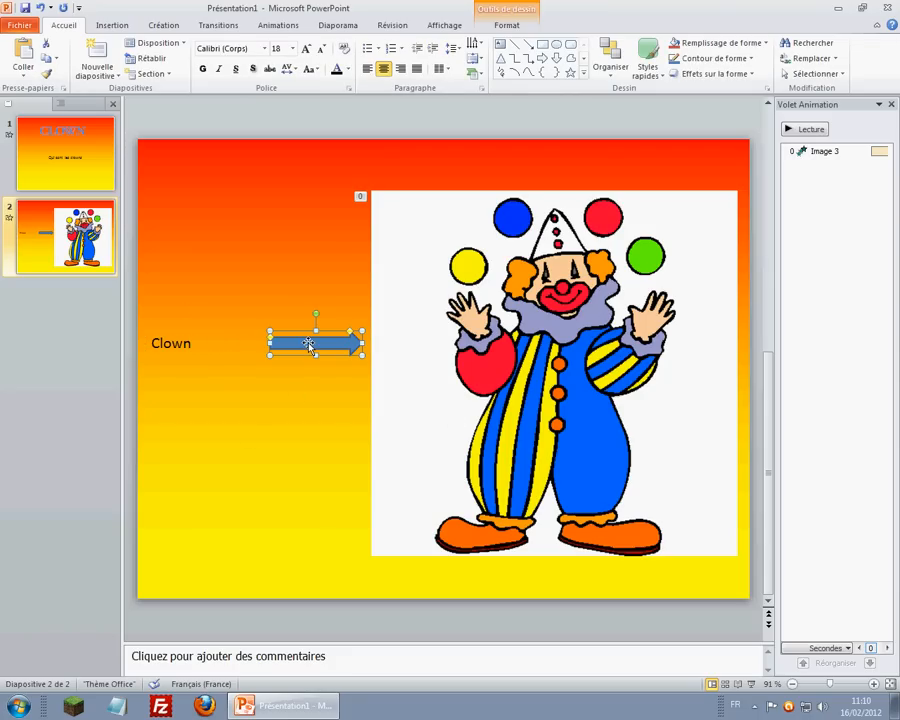
click(281, 26)
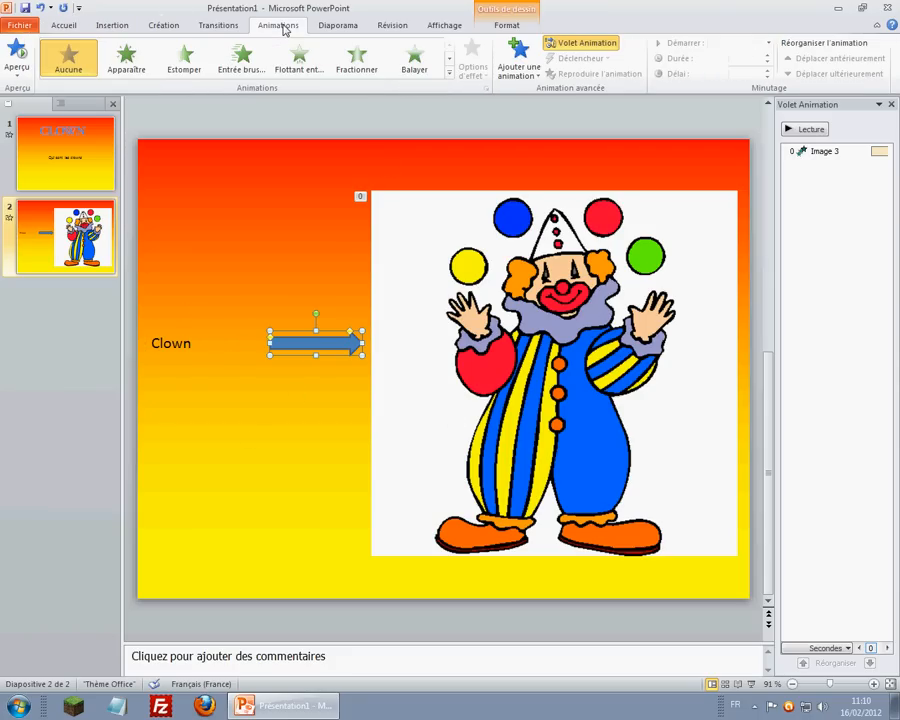
click(450, 76)
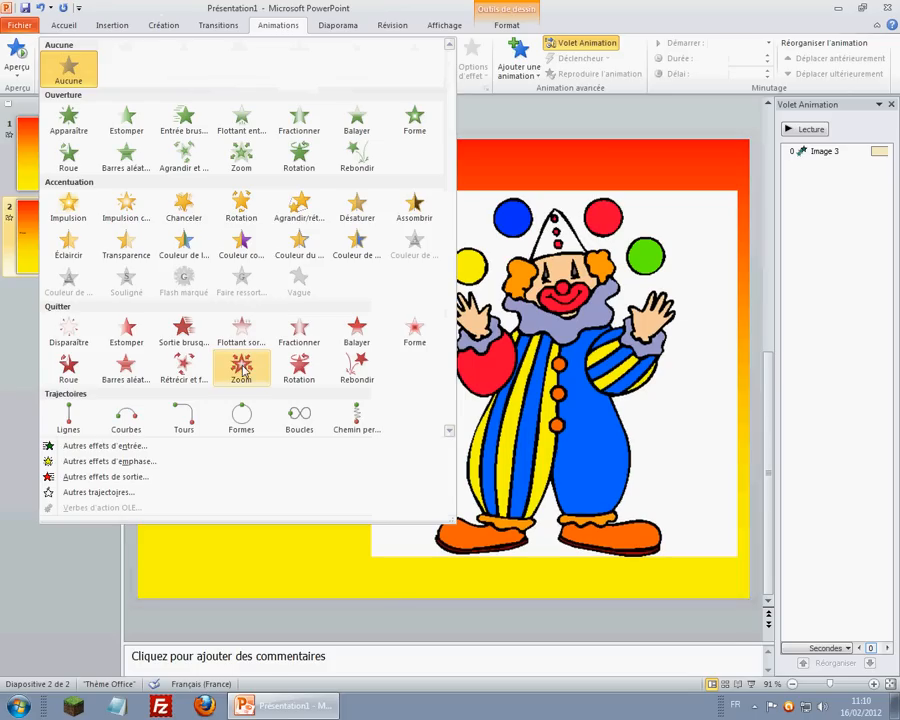
click(68, 367)
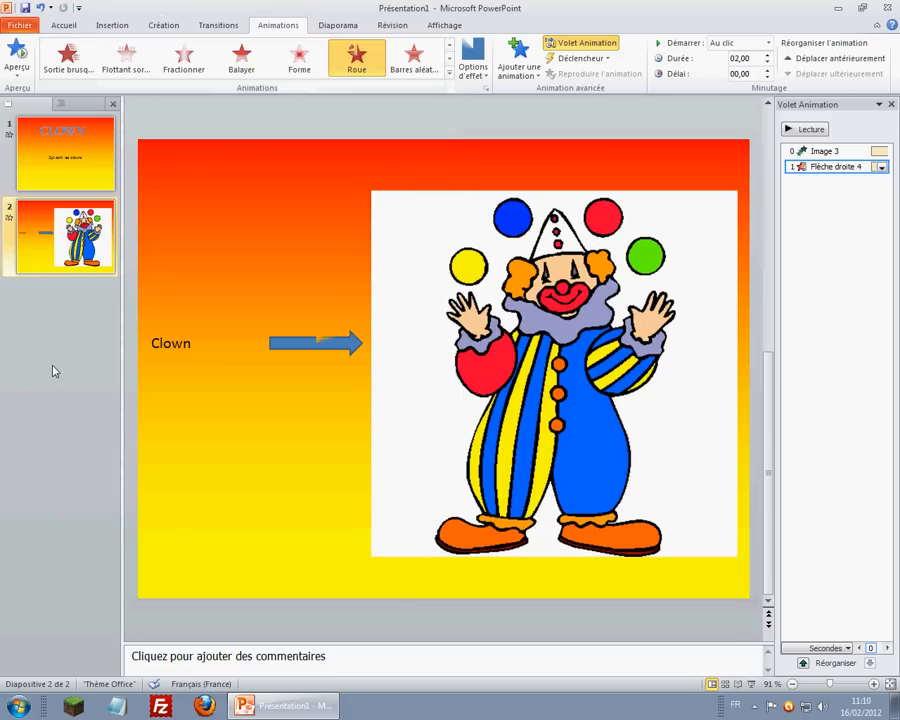
Apply the Rebondir entrance animation to the "Clown" text box
click(173, 343)
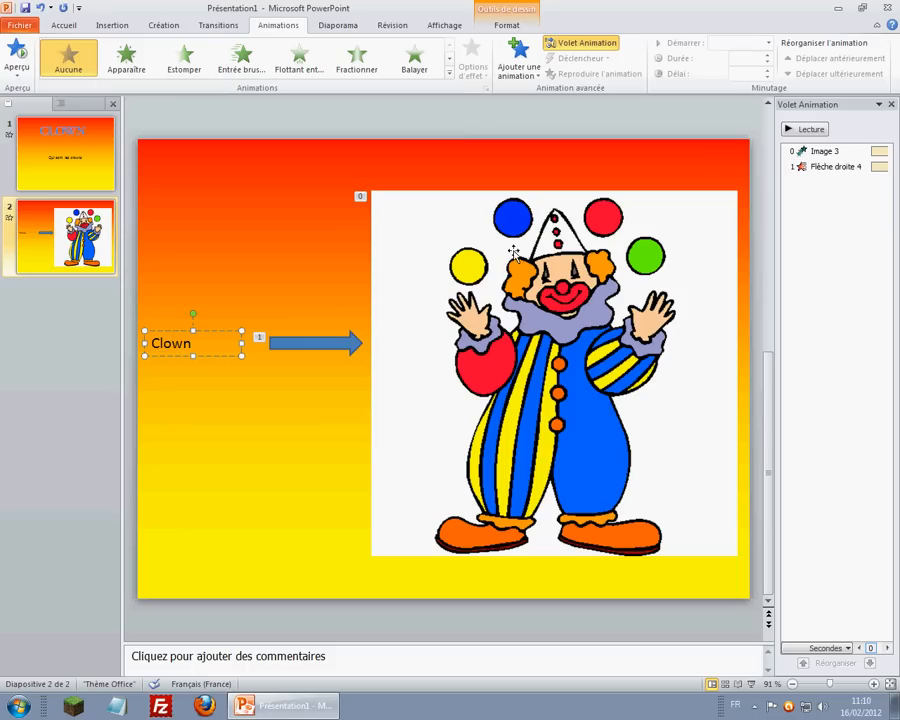
click(449, 59)
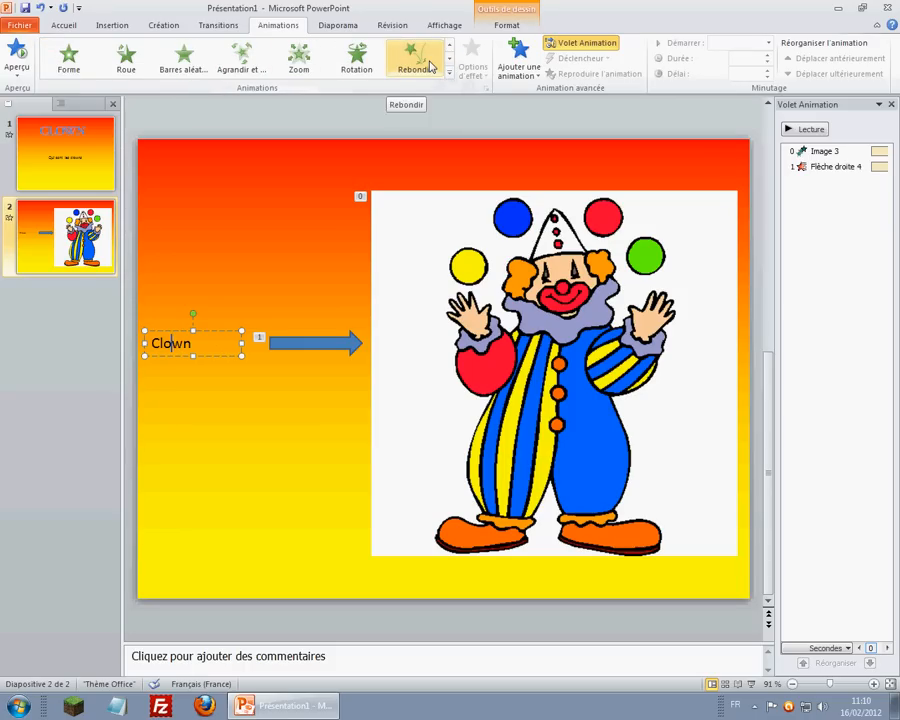
click(430, 66)
Set the animations of the arrow and the "Clown" text box to start after the previous one
click(881, 166)
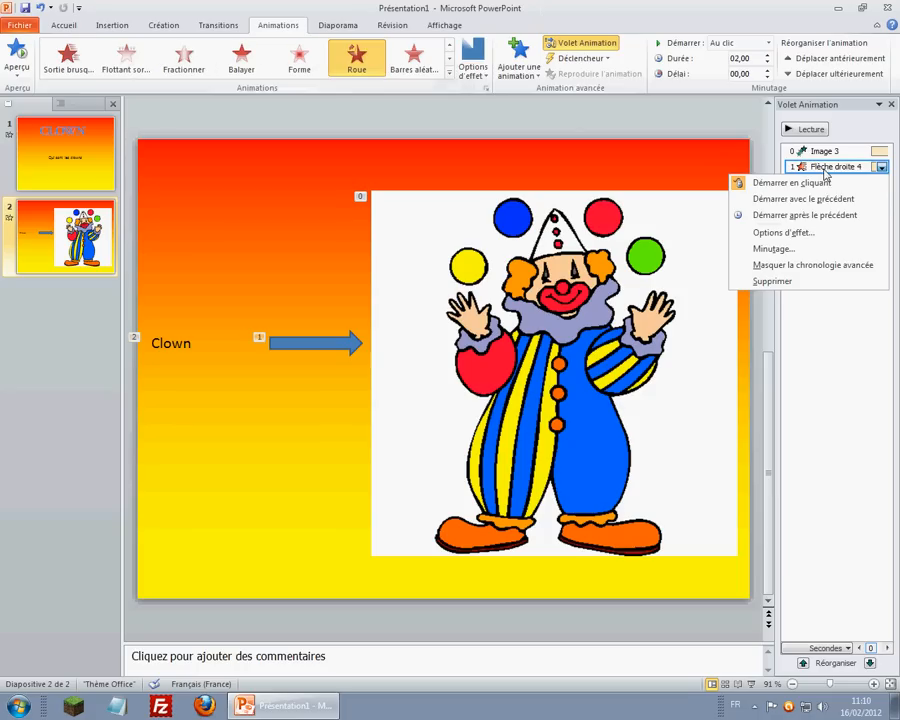
click(804, 199)
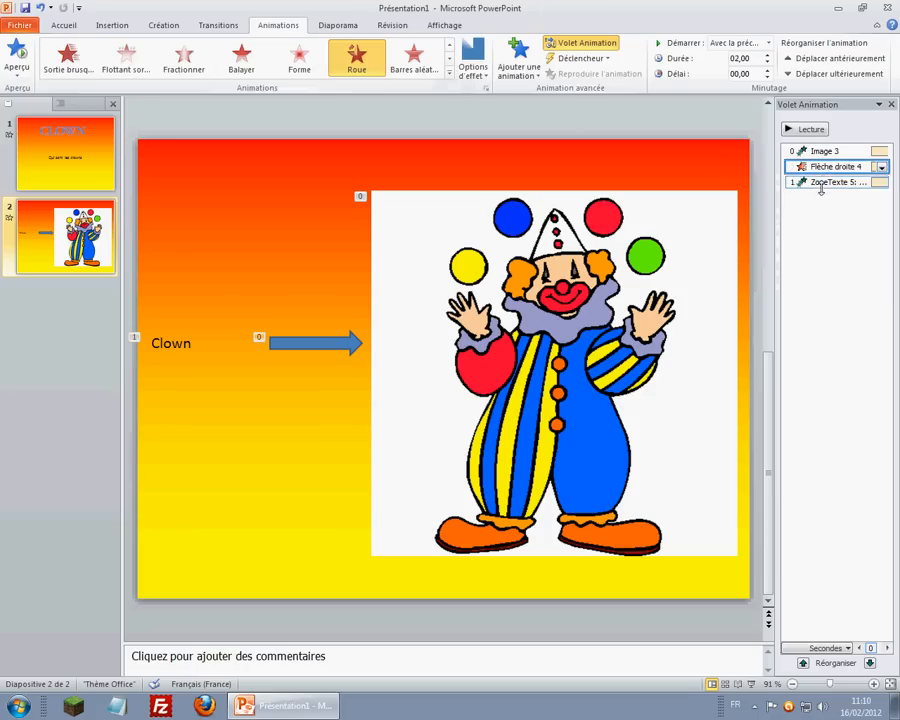
click(816, 182)
click(881, 182)
click(816, 231)
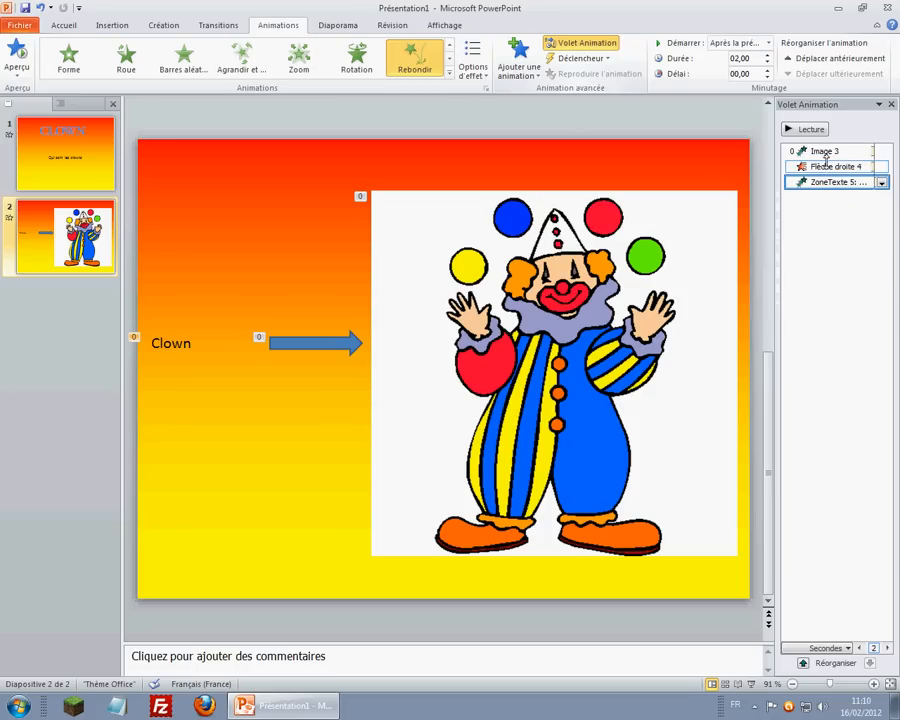
right_click(825, 165)
click(804, 216)
click(841, 356)
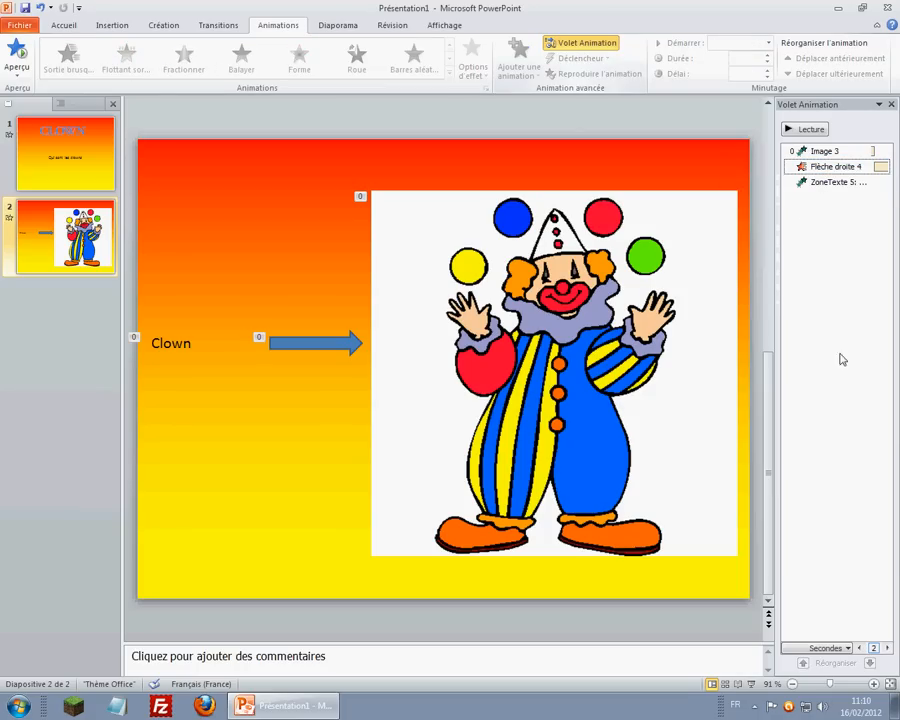
Play the slide show from slide 2 to check the arrow and text animations, and return to editing
click(752, 685)
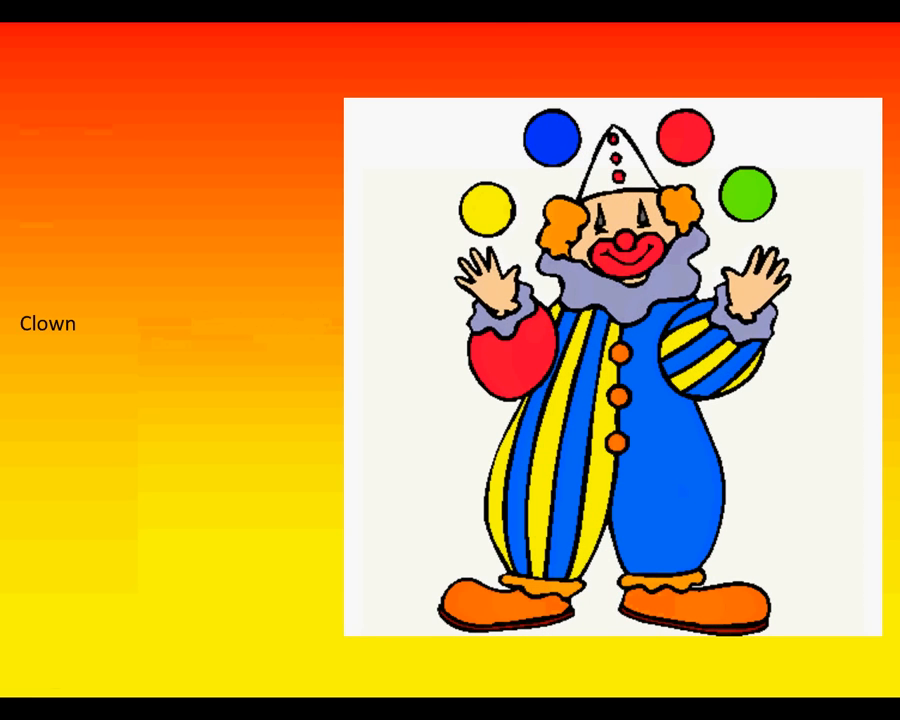
click(409, 193)
click(409, 193)
Change the arrow's animation to the Estomper entrance effect and the "Clown" text box's animation to the Rotation entrance effect
click(313, 349)
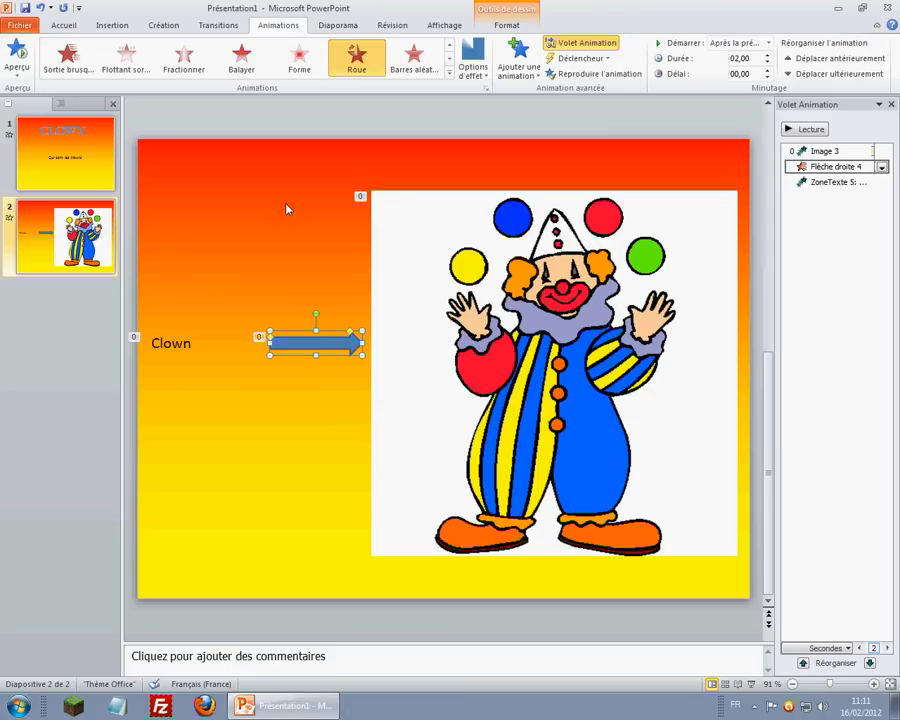
click(449, 52)
click(449, 52)
click(449, 52)
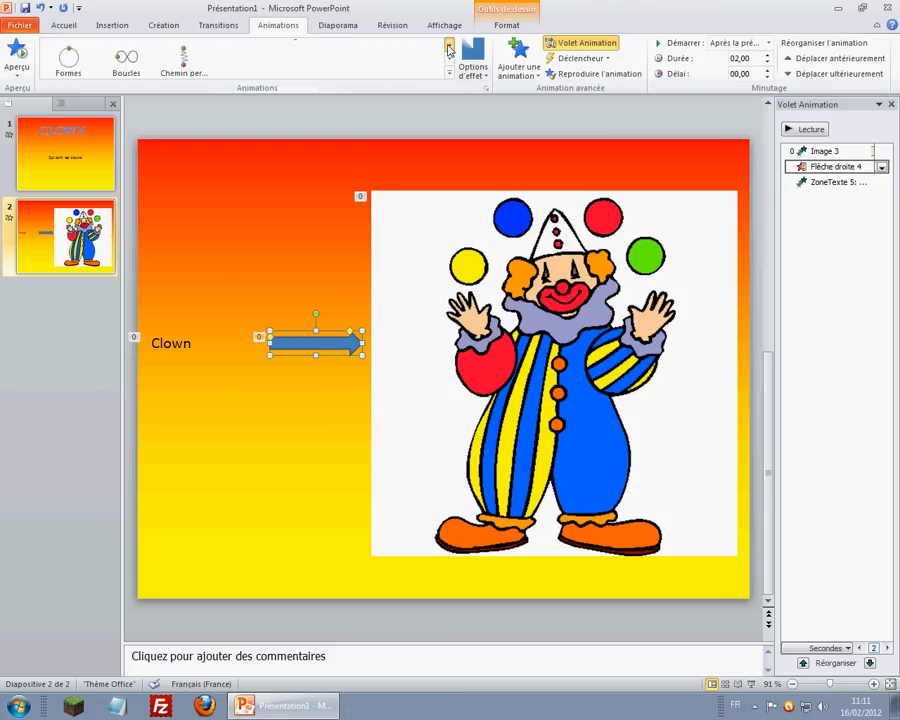
click(449, 48)
click(449, 48)
click(449, 48)
click(449, 48)
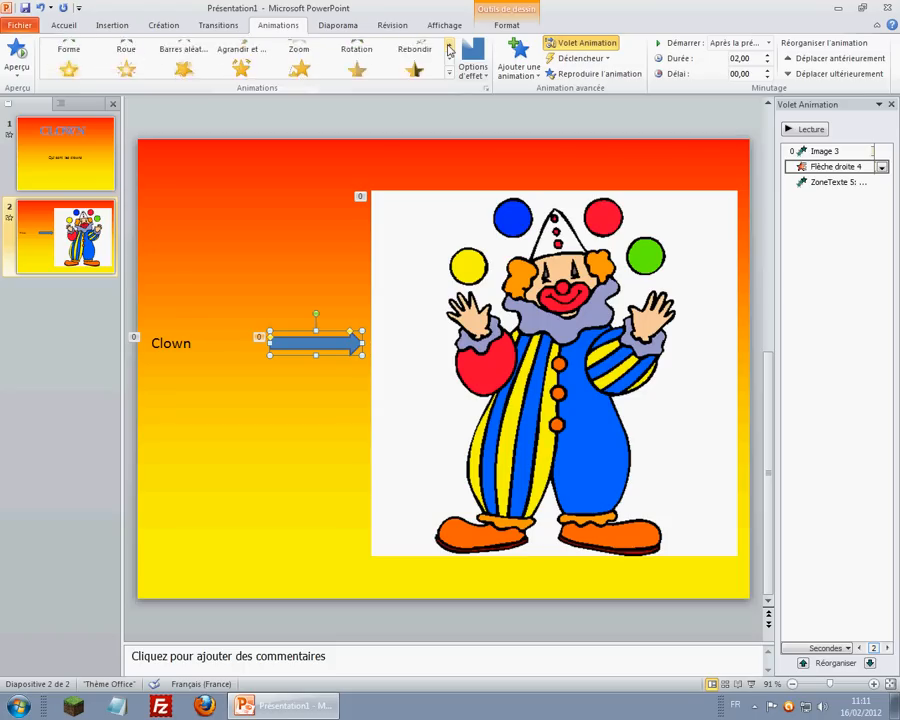
click(449, 48)
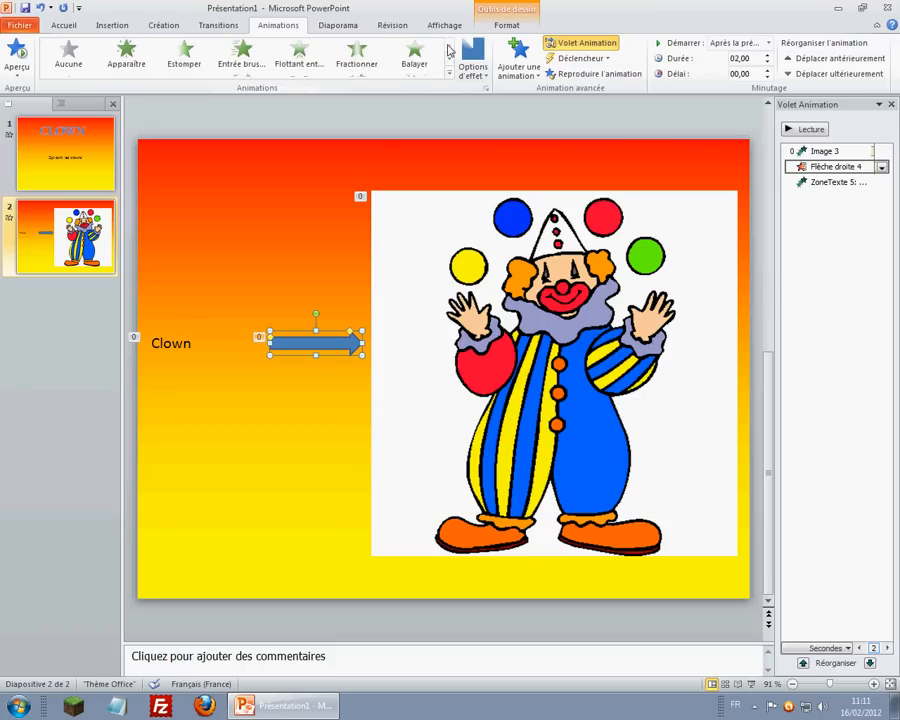
click(193, 62)
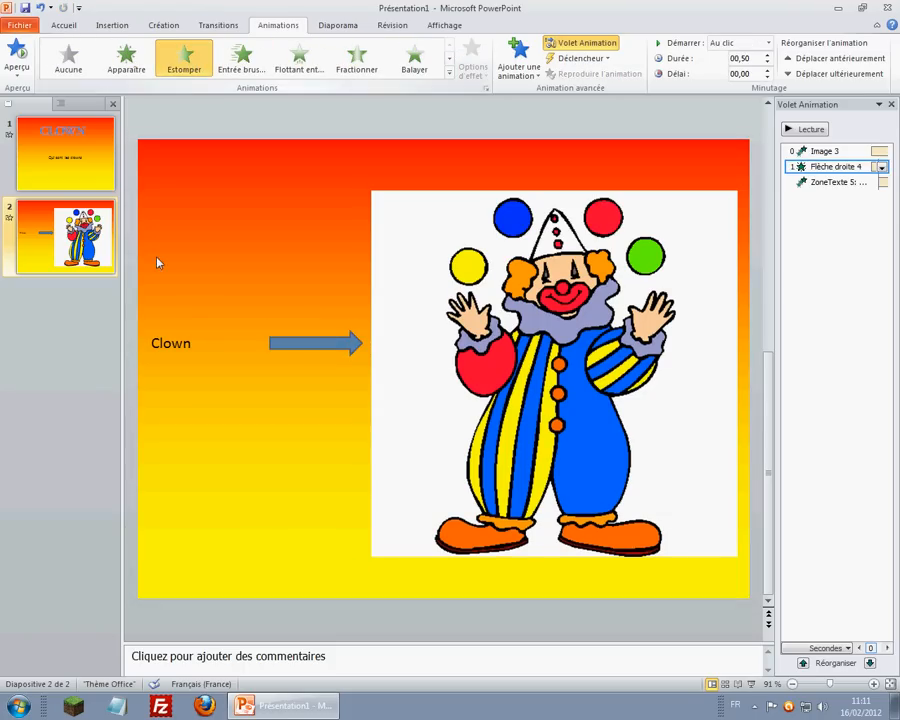
click(165, 345)
click(355, 64)
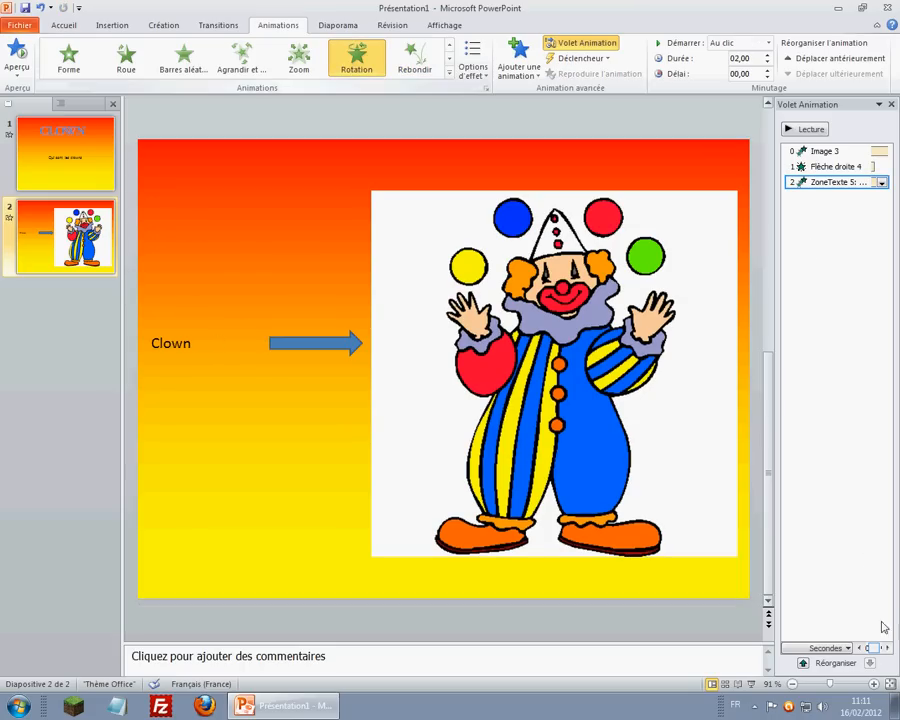
Play slide 2 as a slide show again to check the new entrance effects, and return to editing
click(750, 685)
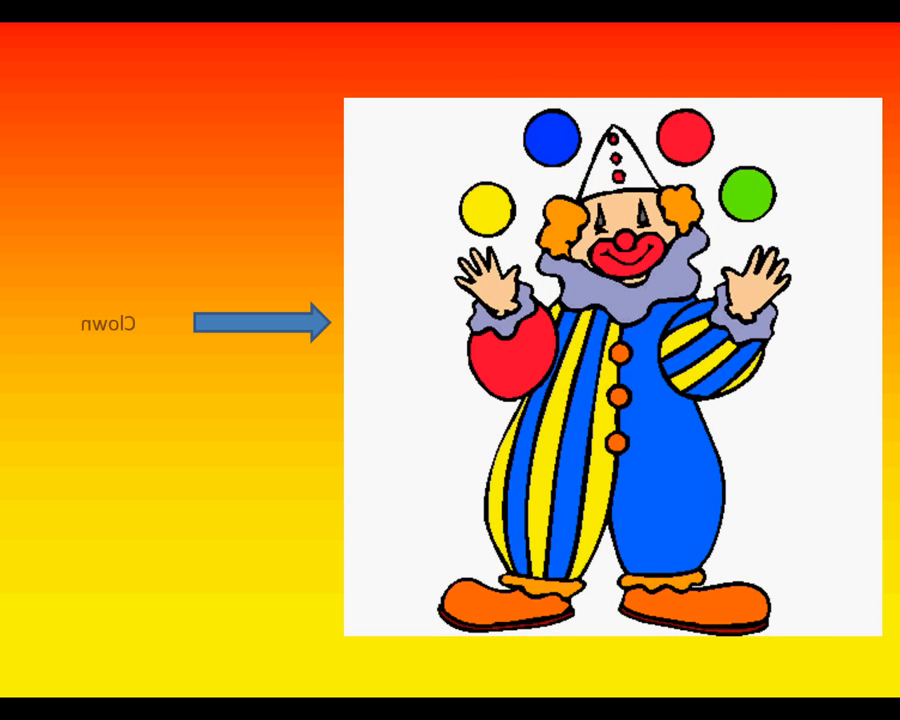
key(Escape)
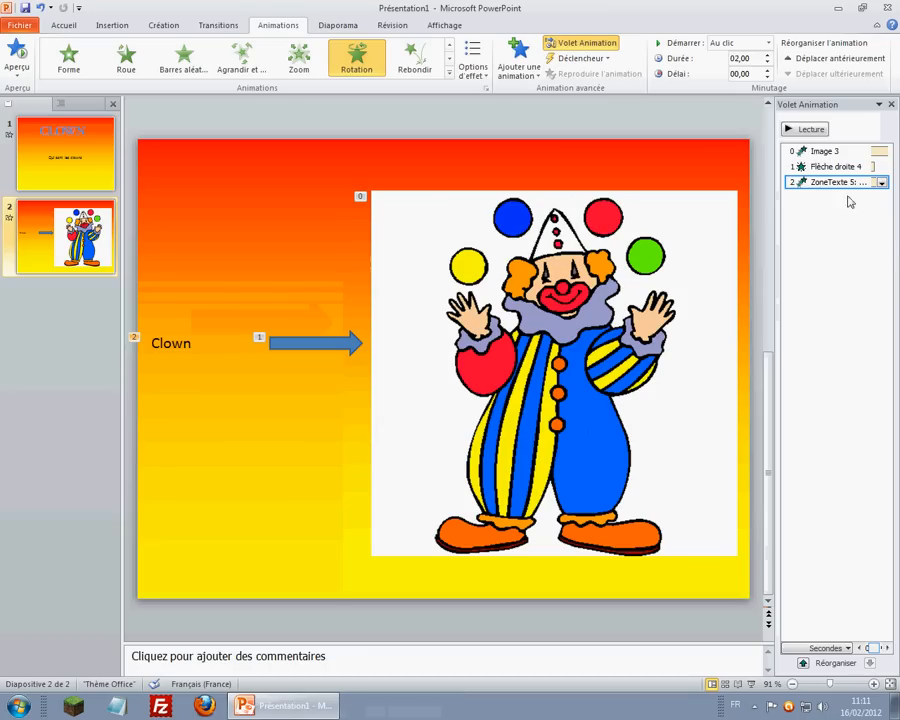
click(80, 357)
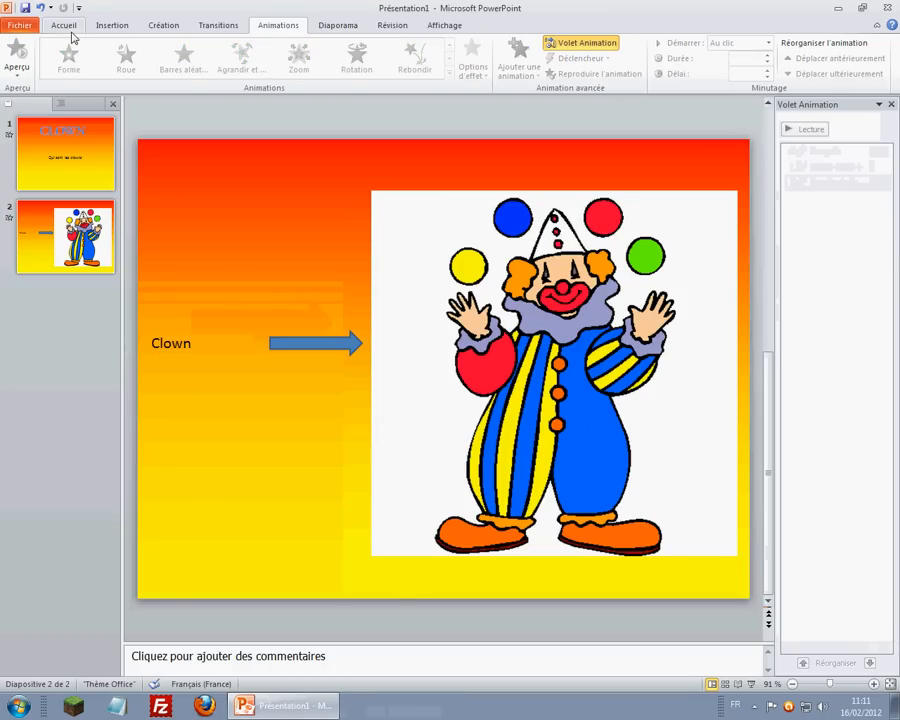
Insert the hangover remix audio file from the theamazingdj folder on the desktop into slide 1
click(70, 28)
click(107, 28)
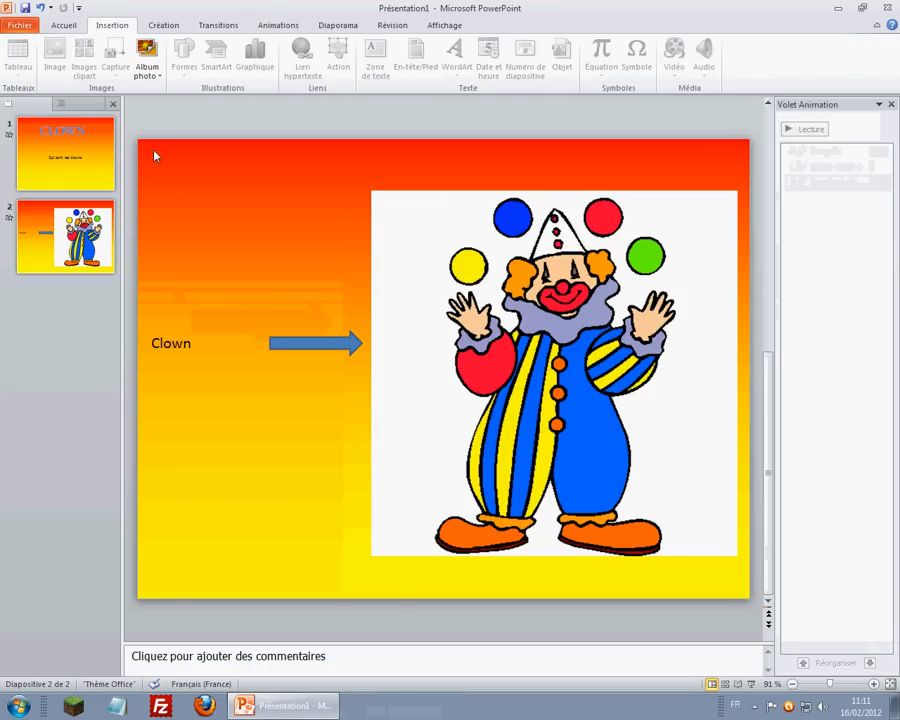
click(68, 212)
click(80, 180)
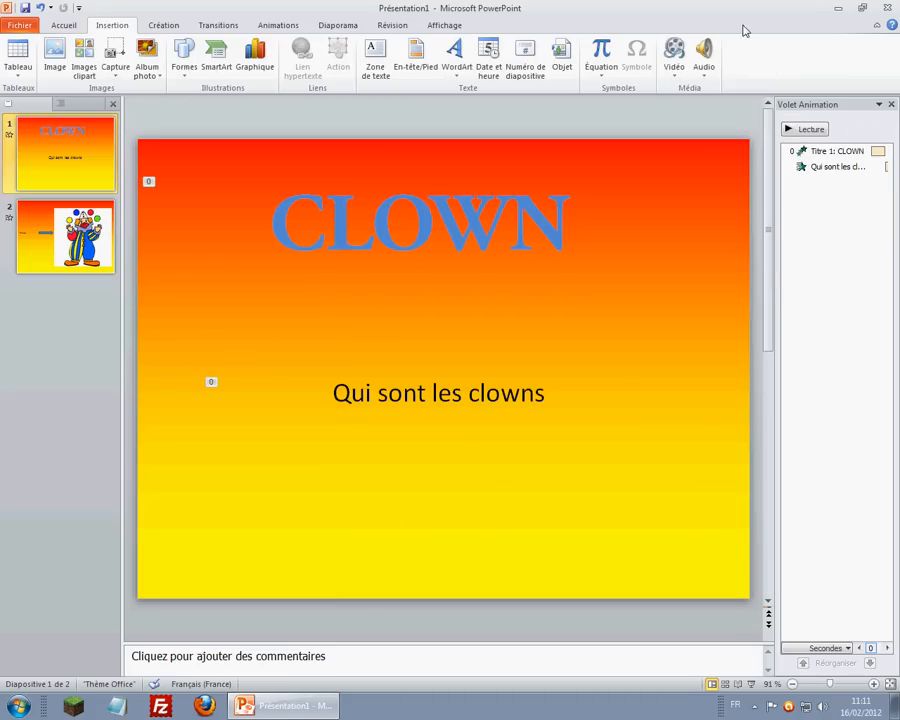
click(706, 78)
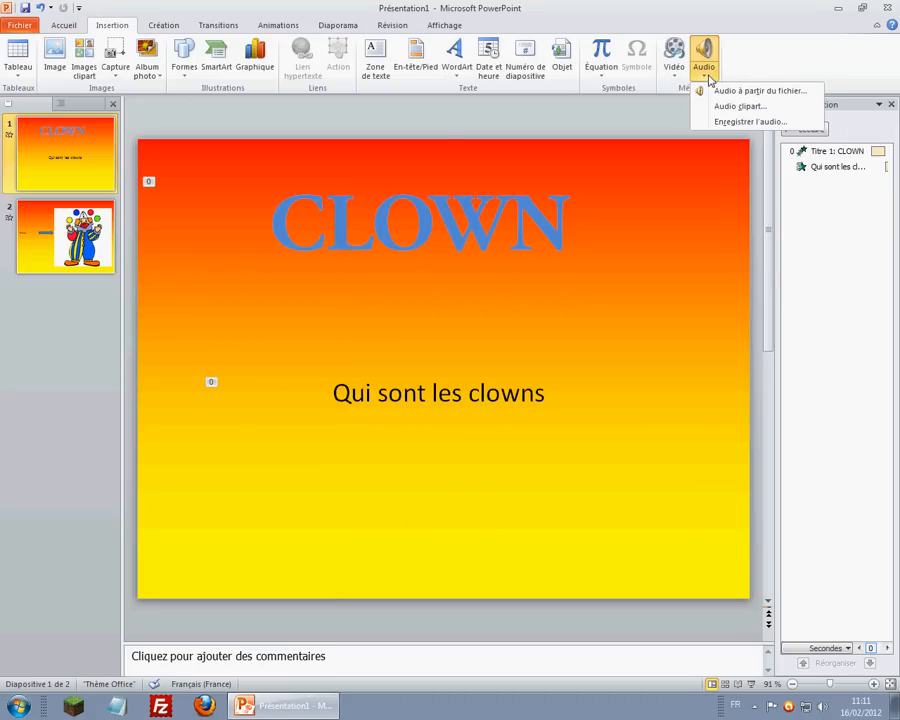
click(706, 91)
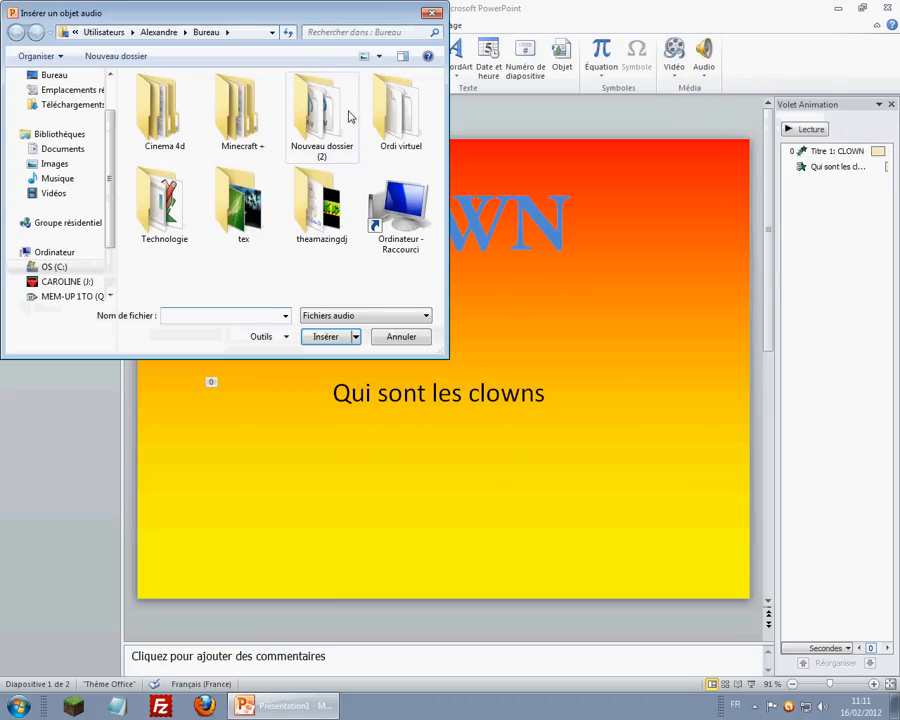
click(56, 75)
drag(438, 142, 408, 283)
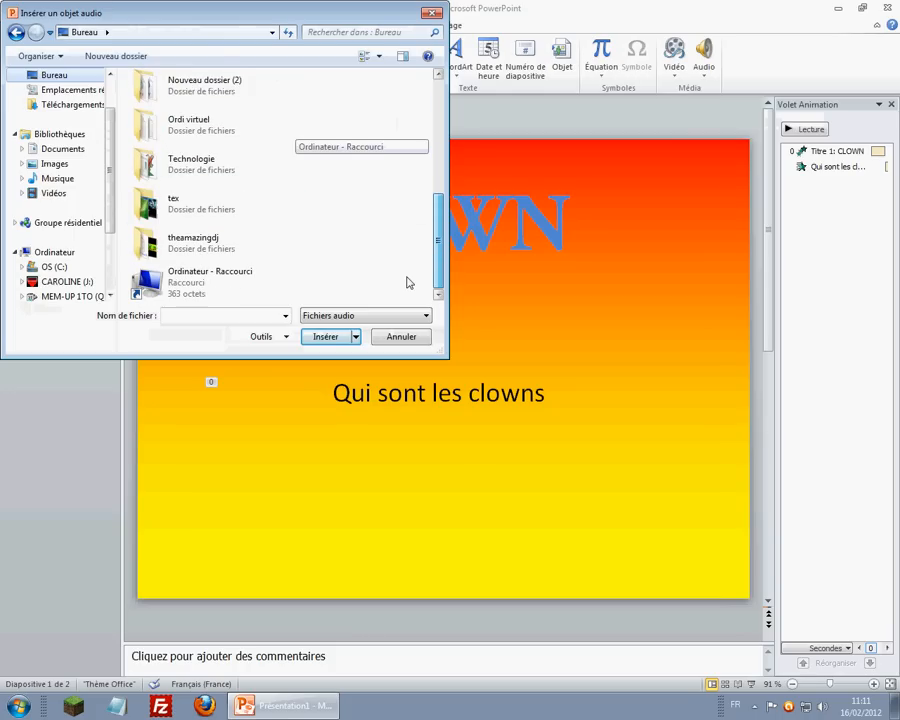
double_click(272, 242)
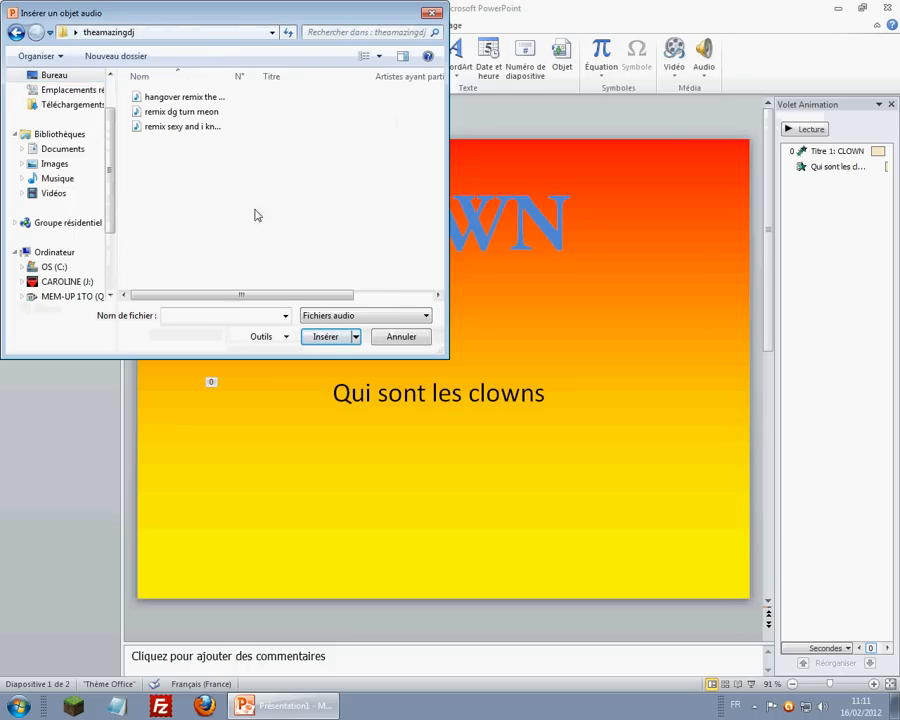
double_click(214, 98)
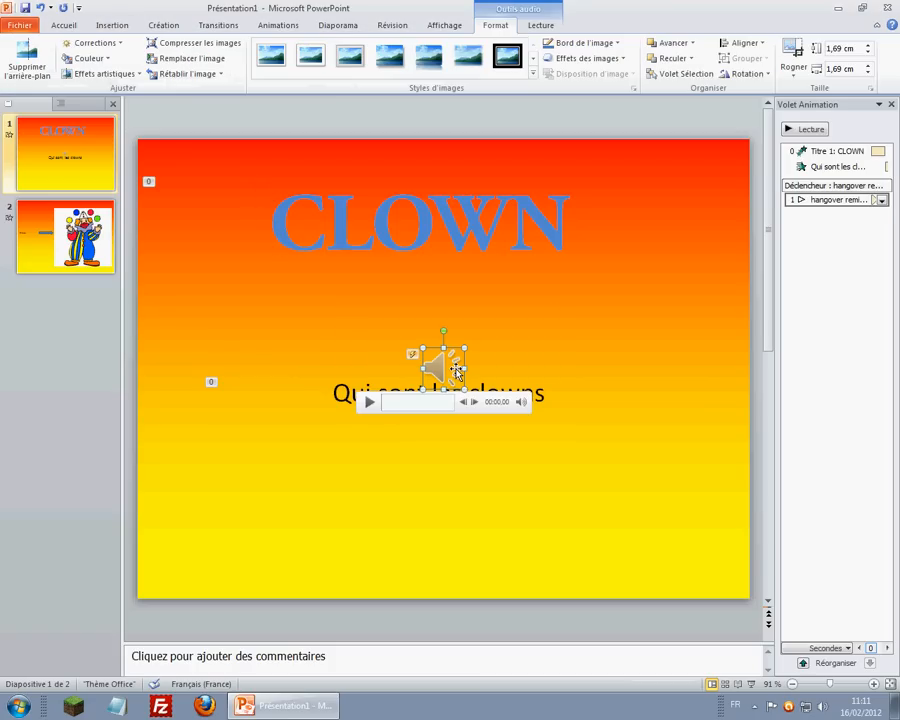
Move the audio icon to the lower-right corner of slide 1 and test the track's playback from past its middle
drag(755, 512, 708, 549)
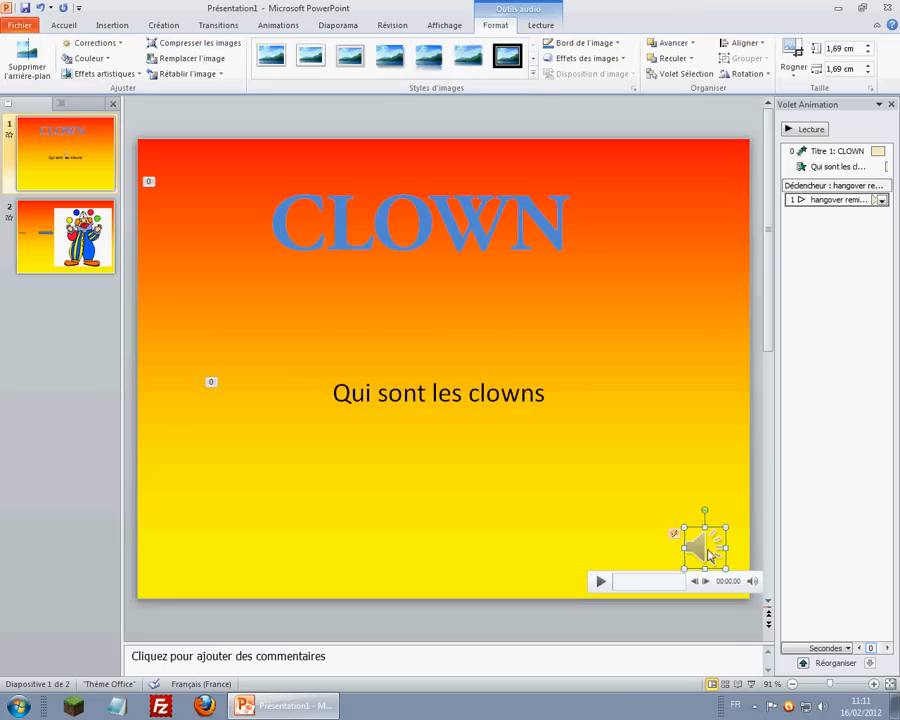
click(658, 573)
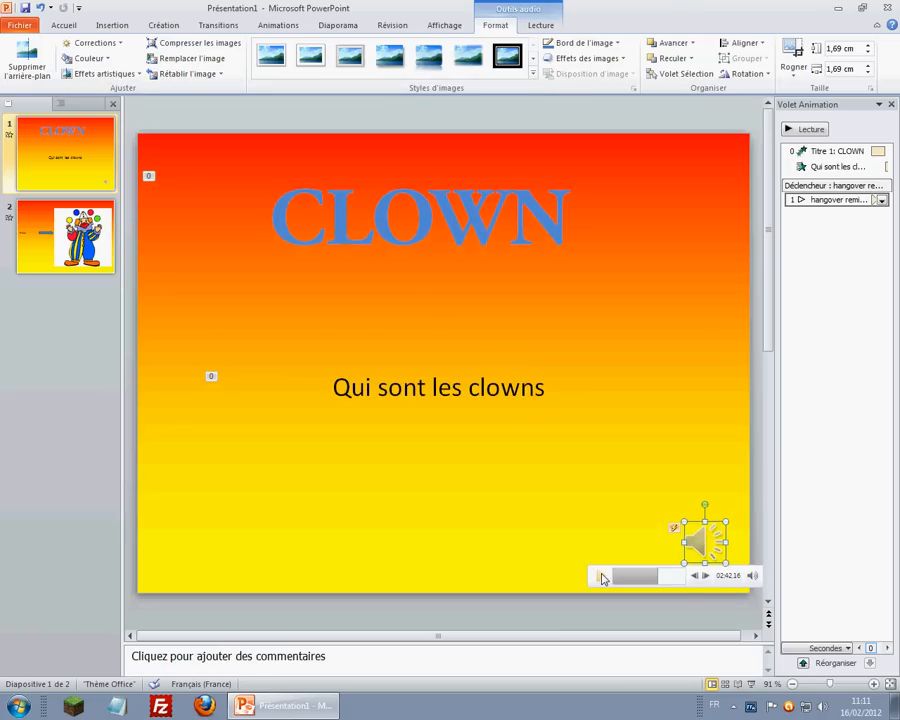
click(696, 576)
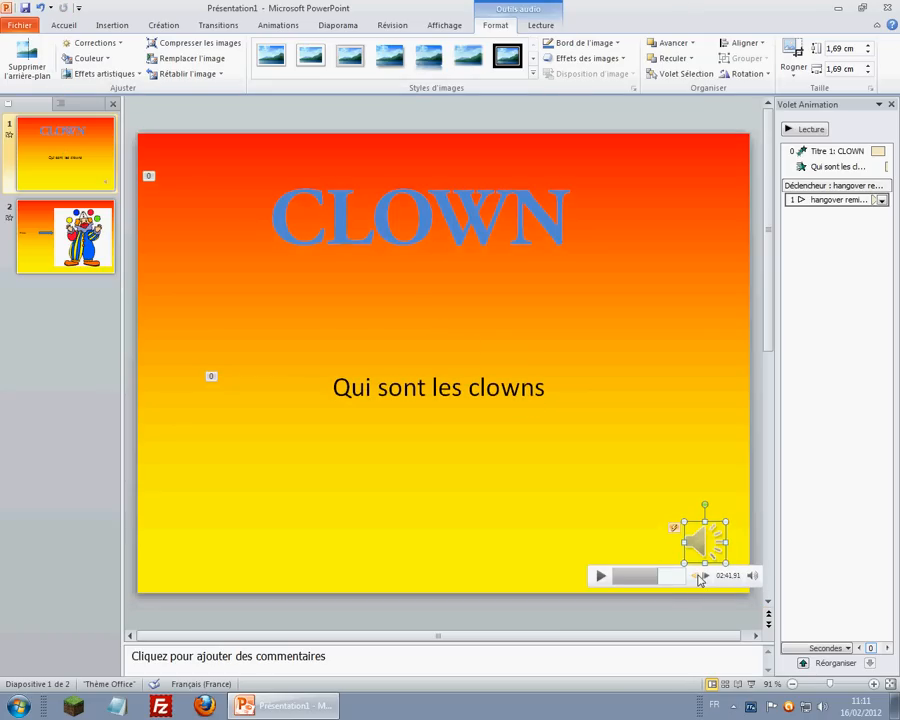